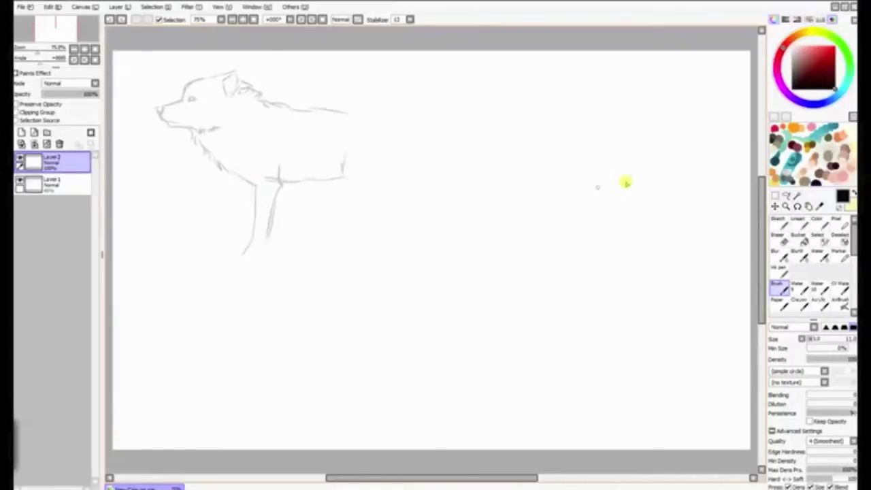
# - Sketch a human palm with four short raised fingers on the blank canvas area, with a rounded paw main pad beside it
pyautogui.moveTo(547, 221)
pyautogui.mouseDown()
pyautogui.moveTo(552, 173)
pyautogui.moveTo(587, 170)
pyautogui.moveTo(601, 216)
pyautogui.mouseUp()
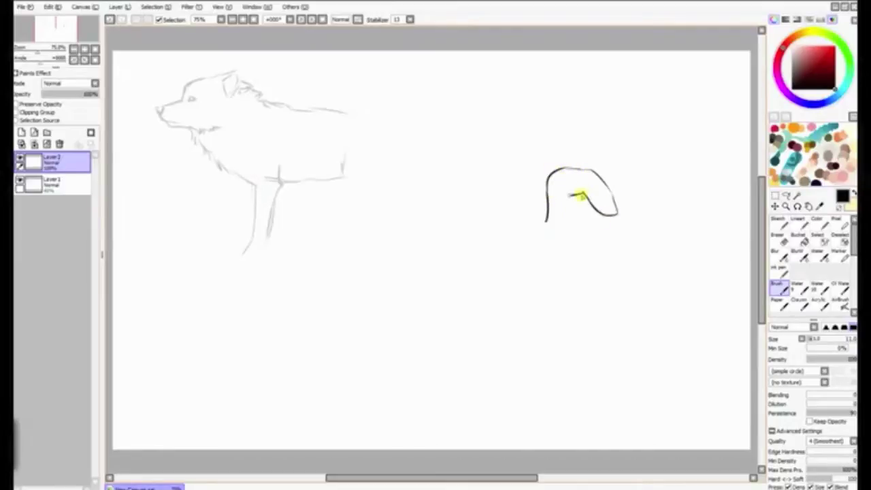
pyautogui.moveTo(558, 166)
pyautogui.mouseDown()
pyautogui.moveTo(560, 138)
pyautogui.moveTo(570, 171)
pyautogui.mouseUp()
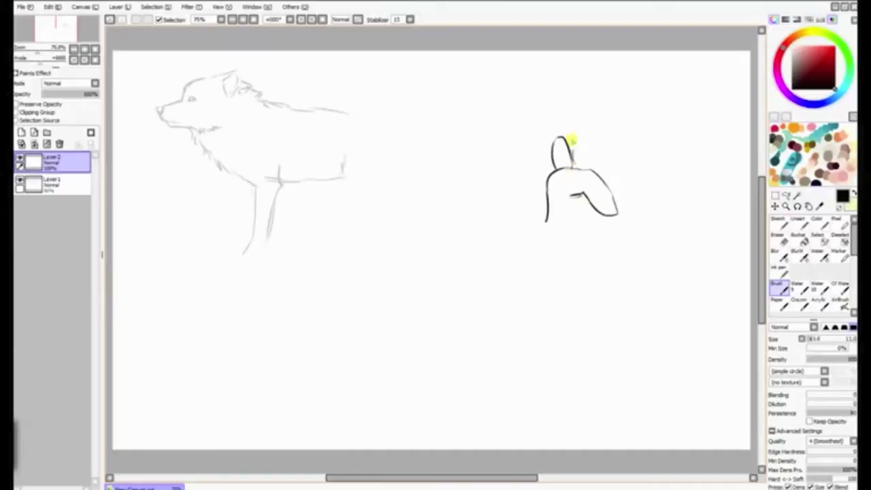
pyautogui.moveTo(570, 140)
pyautogui.mouseDown()
pyautogui.moveTo(601, 134)
pyautogui.moveTo(598, 163)
pyautogui.moveTo(624, 174)
pyautogui.moveTo(618, 194)
pyautogui.mouseUp()
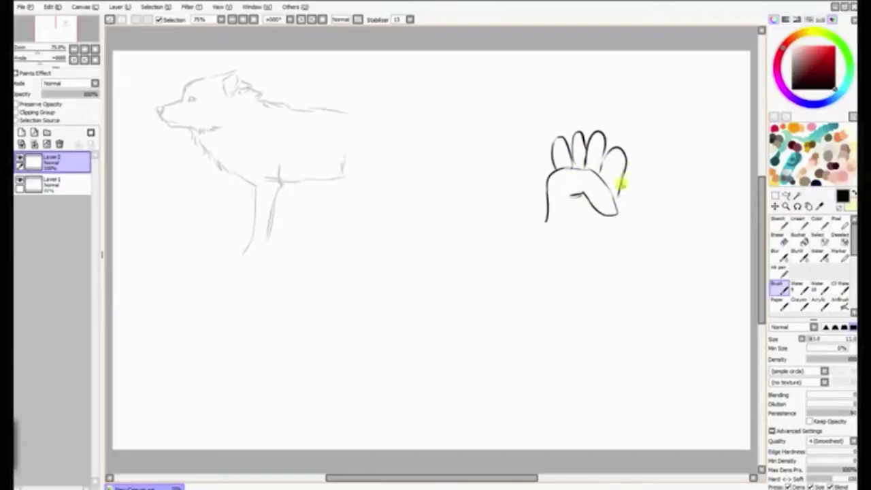
pyautogui.moveTo(624, 161)
pyautogui.mouseDown()
pyautogui.moveTo(628, 224)
pyautogui.moveTo(603, 250)
pyautogui.mouseUp()
pyautogui.moveTo(545, 208); pyautogui.dragTo(562, 247)
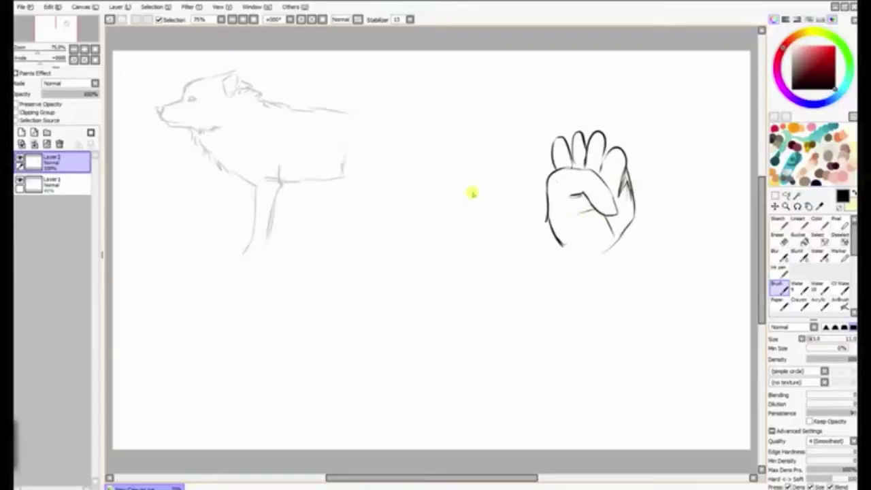
pyautogui.moveTo(459, 206)
pyautogui.mouseDown()
pyautogui.moveTo(481, 178)
pyautogui.moveTo(515, 198)
pyautogui.moveTo(510, 225)
pyautogui.moveTo(464, 233)
pyautogui.moveTo(458, 202)
pyautogui.mouseUp()
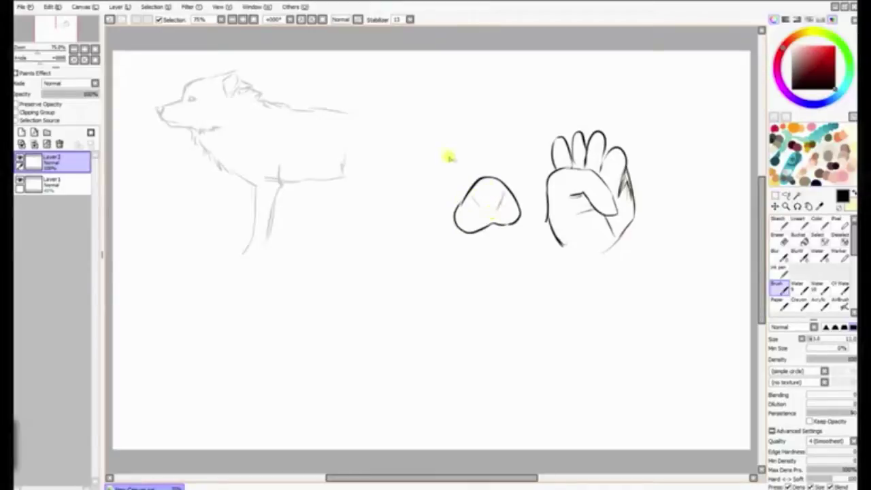
pyautogui.moveTo(450, 155)
pyautogui.mouseDown()
pyautogui.moveTo(484, 169)
pyautogui.moveTo(477, 145)
pyautogui.moveTo(503, 144)
pyautogui.moveTo(521, 151)
pyautogui.moveTo(525, 170)
pyautogui.mouseUp()
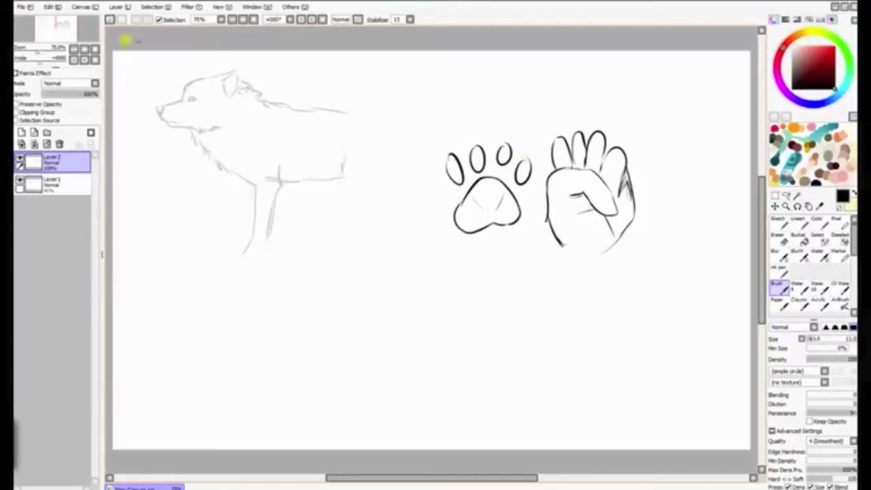
pyautogui.click(109, 19)
pyautogui.click(109, 19)
pyautogui.click(110, 19)
pyautogui.click(109, 20)
# - Draw four elongated, slightly pointed toe pads around the top of the paw's main pad
pyautogui.moveTo(449, 160)
pyautogui.mouseDown()
pyautogui.moveTo(452, 187)
pyautogui.moveTo(464, 157)
pyautogui.moveTo(485, 165)
pyautogui.moveTo(483, 135)
pyautogui.moveTo(469, 156)
pyautogui.moveTo(494, 139)
pyautogui.moveTo(500, 173)
pyautogui.moveTo(519, 159)
pyautogui.moveTo(527, 196)
pyautogui.mouseUp()
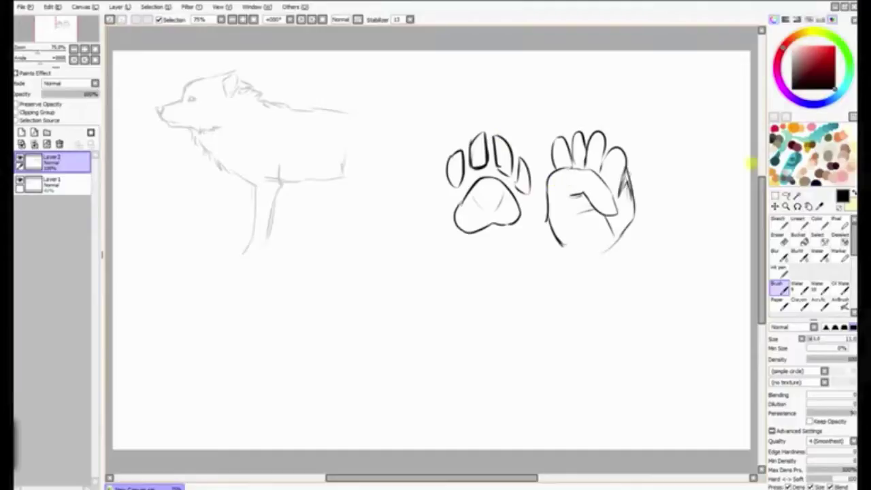
# - Add a layer beneath the line art and paint the paw's main pad and the hand's upper palm crimson with a size 120 ink pen
pyautogui.click(85, 188)
pyautogui.click(22, 134)
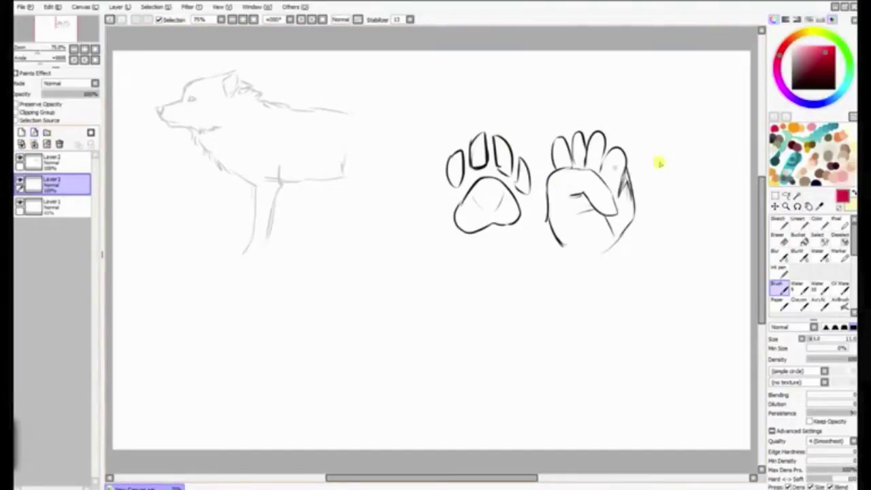
pyautogui.click(779, 270)
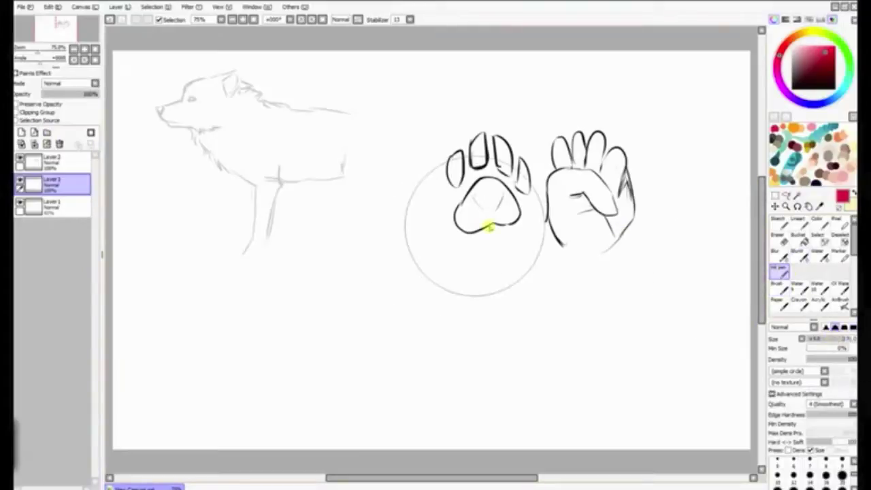
pyautogui.moveTo(828, 339); pyautogui.dragTo(819, 339)
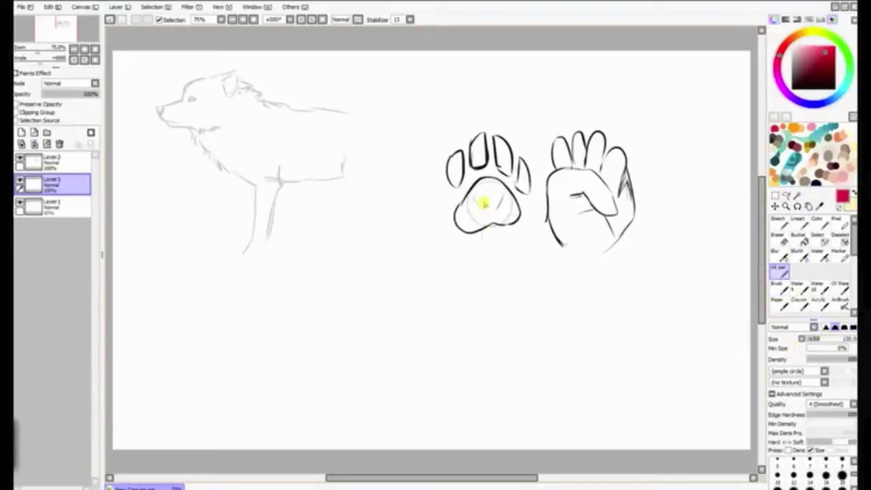
pyautogui.moveTo(491, 205)
pyautogui.mouseDown()
pyautogui.moveTo(475, 211)
pyautogui.moveTo(502, 200)
pyautogui.moveTo(488, 198)
pyautogui.mouseUp()
pyautogui.moveTo(546, 182)
pyautogui.mouseDown()
pyautogui.moveTo(579, 183)
pyautogui.moveTo(604, 204)
pyautogui.moveTo(569, 178)
pyautogui.mouseUp()
# - Paint the paw's toe pads and the hand's fingers teal, and lower the colour layer's opacity to 44%
pyautogui.click(813, 144)
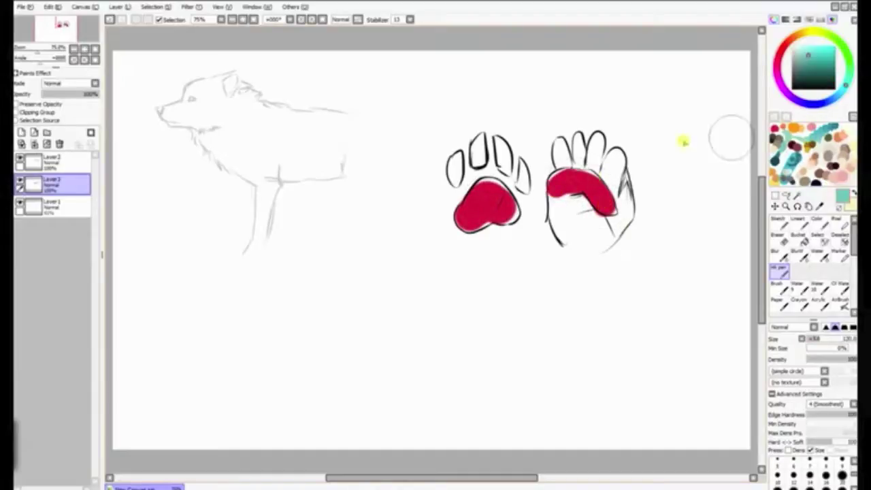
pyautogui.moveTo(469, 171)
pyautogui.mouseDown()
pyautogui.moveTo(482, 151)
pyautogui.moveTo(478, 143)
pyautogui.moveTo(483, 158)
pyautogui.moveTo(500, 142)
pyautogui.moveTo(505, 163)
pyautogui.moveTo(540, 170)
pyautogui.moveTo(561, 142)
pyautogui.moveTo(580, 162)
pyautogui.moveTo(598, 141)
pyautogui.moveTo(625, 169)
pyautogui.mouseUp()
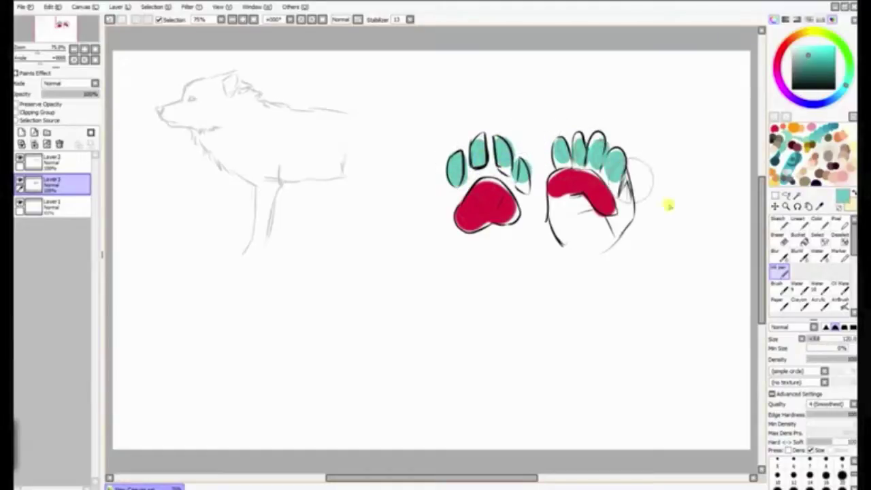
pyautogui.click(21, 182)
pyautogui.click(20, 183)
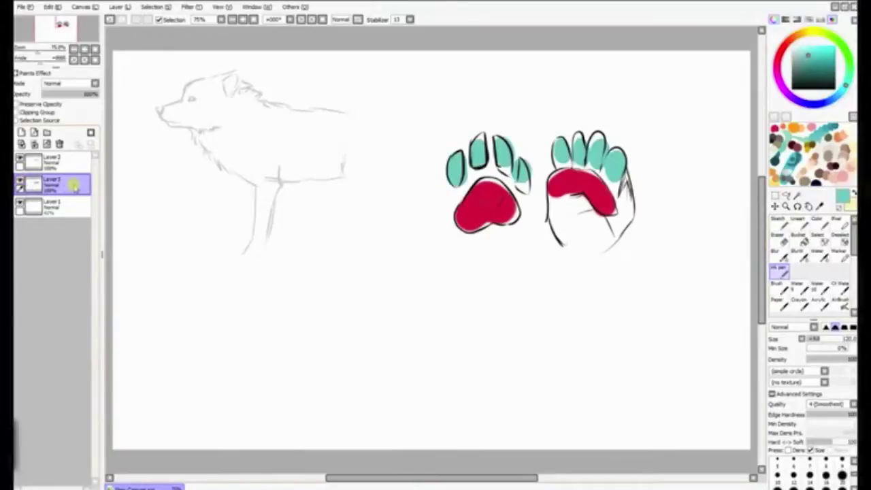
pyautogui.moveTo(85, 93); pyautogui.dragTo(66, 92)
# - Draw the first side of a front-view leg in black with the Brush on Layer2, with a small dewclaw bump at its lower end
pyautogui.moveTo(825, 71); pyautogui.dragTo(853, 97)
pyautogui.click(780, 287)
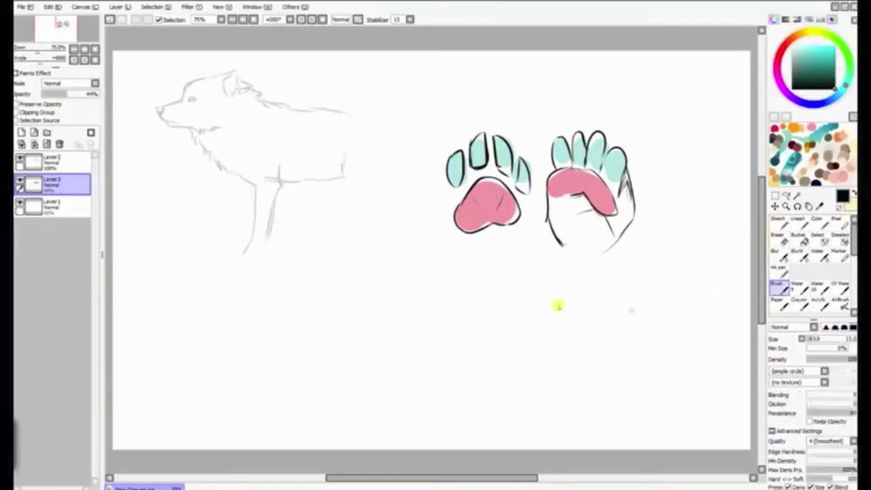
pyautogui.click(62, 166)
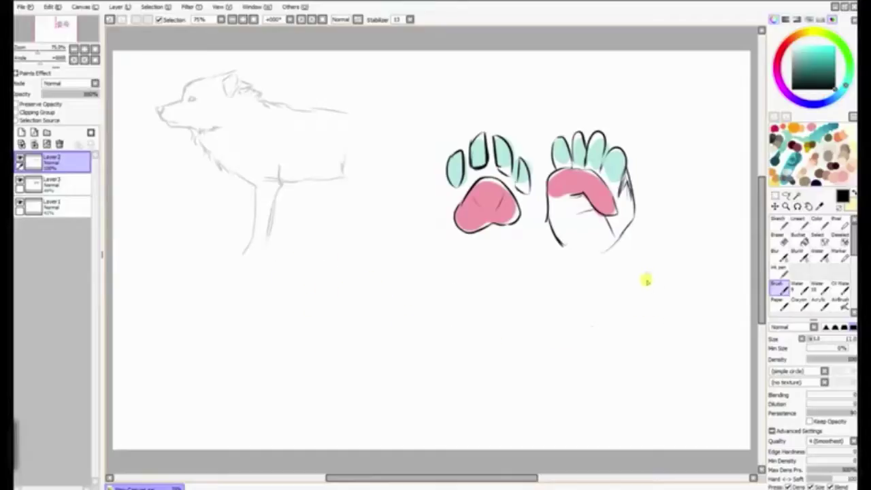
pyautogui.moveTo(646, 282); pyautogui.dragTo(651, 354)
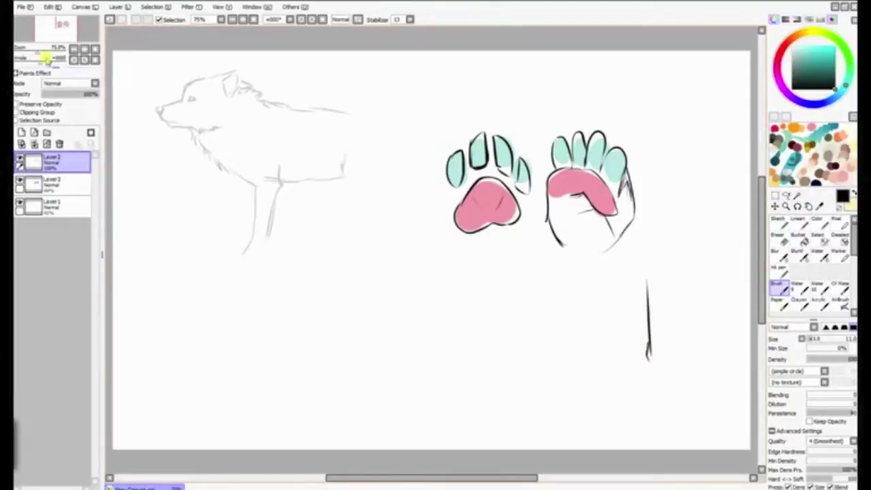
pyautogui.moveTo(38, 53)
pyautogui.mouseDown()
pyautogui.moveTo(60, 31)
pyautogui.moveTo(71, 40)
pyautogui.mouseUp()
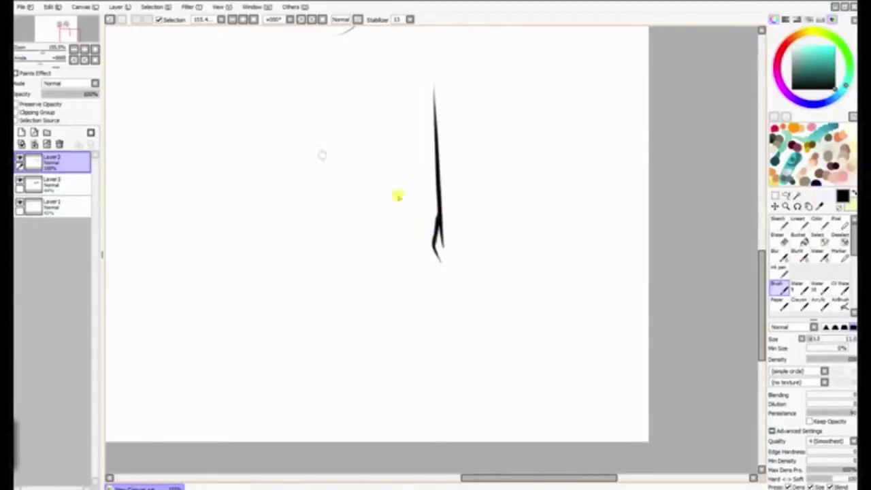
pyautogui.moveTo(257, 149)
pyautogui.mouseDown()
pyautogui.moveTo(245, 179)
pyautogui.moveTo(265, 199)
pyautogui.moveTo(274, 181)
pyautogui.moveTo(299, 226)
pyautogui.moveTo(306, 202)
pyautogui.moveTo(337, 193)
pyautogui.mouseUp()
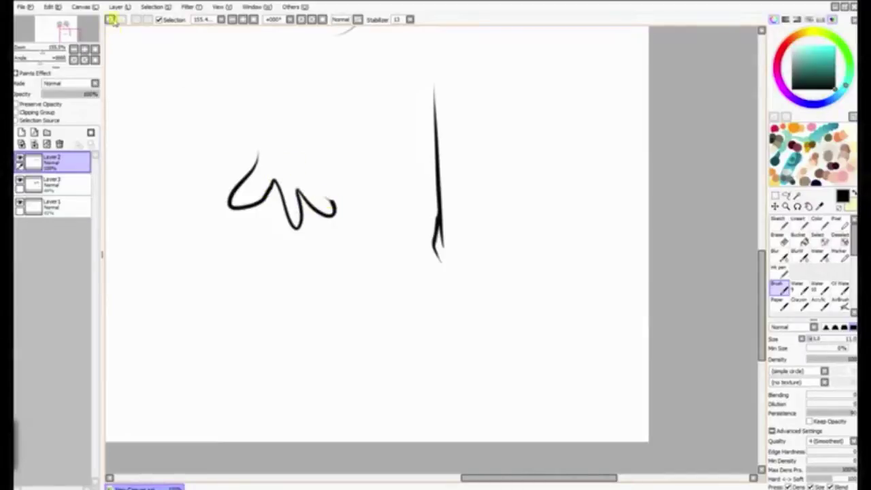
pyautogui.click(110, 19)
pyautogui.moveTo(252, 142)
pyautogui.mouseDown()
pyautogui.moveTo(230, 220)
pyautogui.moveTo(236, 240)
pyautogui.moveTo(260, 211)
pyautogui.moveTo(258, 218)
pyautogui.moveTo(267, 185)
pyautogui.moveTo(302, 285)
pyautogui.moveTo(301, 238)
pyautogui.moveTo(353, 286)
pyautogui.moveTo(338, 232)
pyautogui.moveTo(388, 256)
pyautogui.moveTo(348, 204)
pyautogui.moveTo(385, 222)
pyautogui.moveTo(341, 145)
pyautogui.mouseUp()
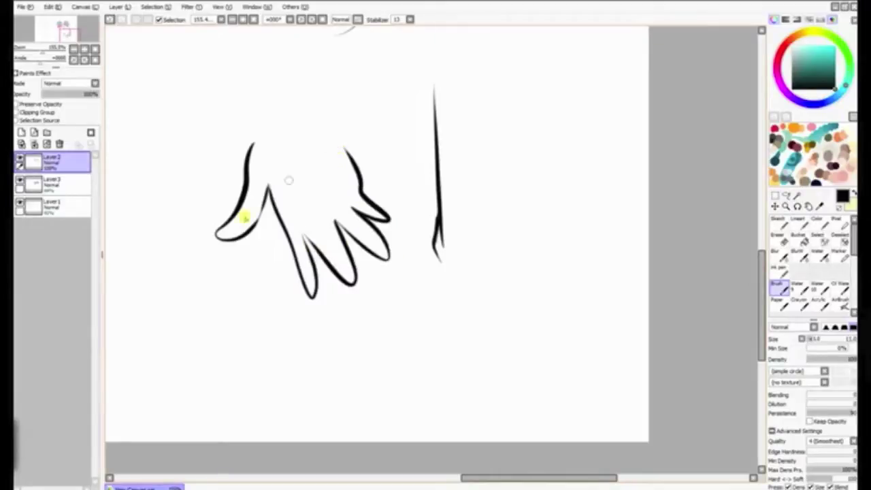
pyautogui.moveTo(189, 233); pyautogui.dragTo(194, 210)
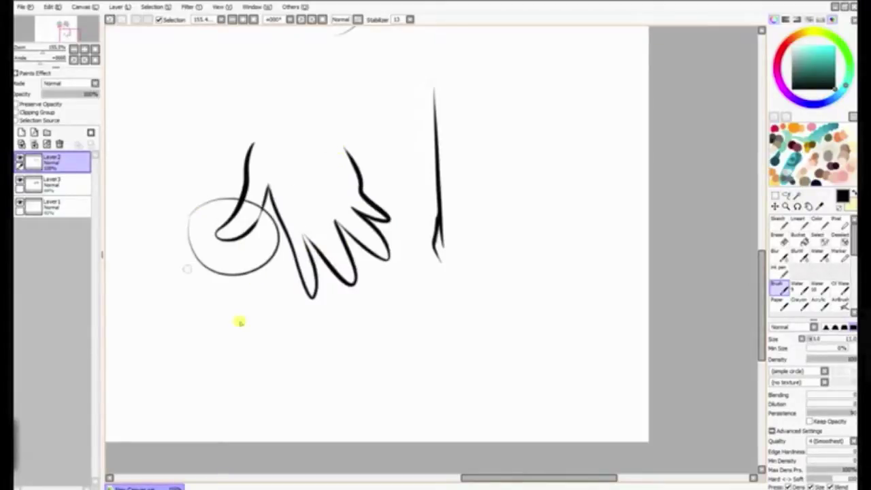
pyautogui.moveTo(387, 245); pyautogui.dragTo(394, 205)
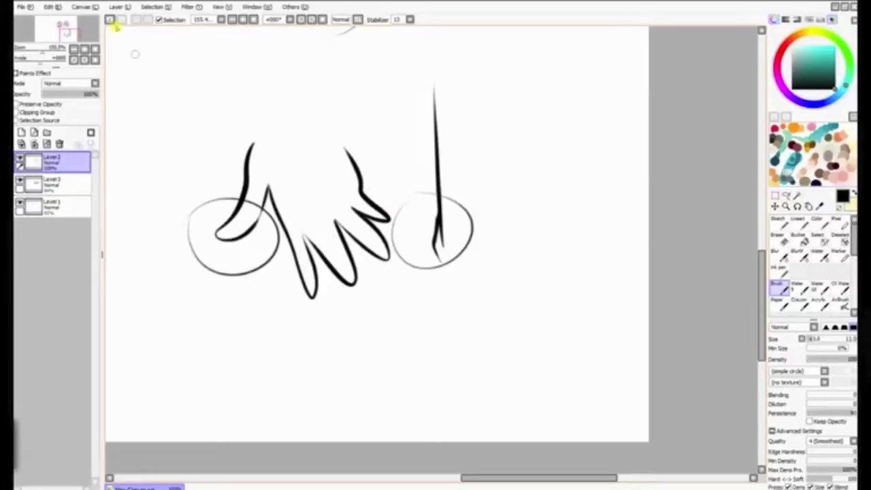
pyautogui.click(109, 19)
pyautogui.click(109, 19)
pyautogui.click(109, 19)
pyautogui.click(109, 19)
pyautogui.click(109, 19)
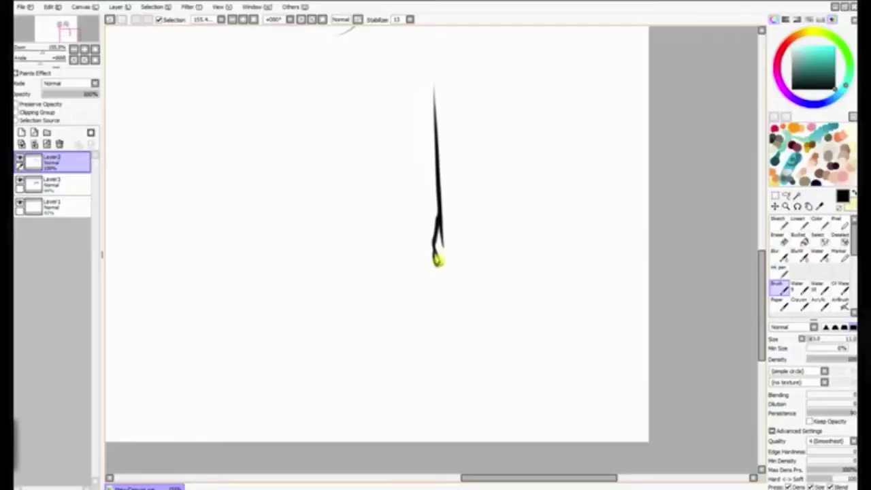
# - Complete the dewclaw, extend the leg line below it, and draw the leg's opposite side as a line curving outward at the bottom
pyautogui.moveTo(438, 259)
pyautogui.mouseDown()
pyautogui.moveTo(437, 282)
pyautogui.moveTo(443, 260)
pyautogui.moveTo(437, 298)
pyautogui.moveTo(439, 275)
pyautogui.mouseUp()
pyautogui.moveTo(544, 88); pyautogui.dragTo(551, 231)
pyautogui.moveTo(542, 161); pyautogui.dragTo(550, 278)
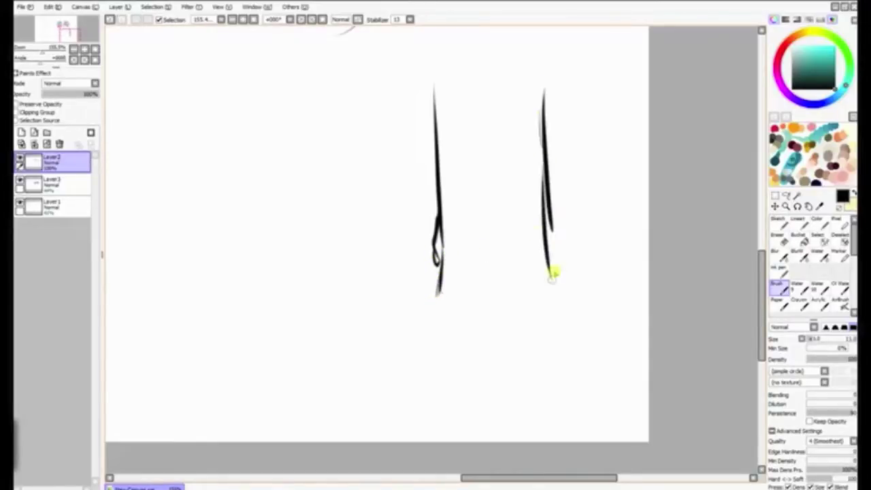
pyautogui.moveTo(542, 179)
pyautogui.mouseDown()
pyautogui.moveTo(559, 291)
pyautogui.moveTo(537, 143)
pyautogui.moveTo(545, 215)
pyautogui.mouseUp()
# - Sketch four overlapping oval toes beneath the leg lines, with the two outer toes set higher than the middle pair
pyautogui.moveTo(468, 351); pyautogui.dragTo(476, 393)
pyautogui.moveTo(480, 331)
pyautogui.mouseDown()
pyautogui.moveTo(508, 334)
pyautogui.moveTo(522, 377)
pyautogui.mouseUp()
pyautogui.moveTo(466, 346); pyautogui.dragTo(505, 405)
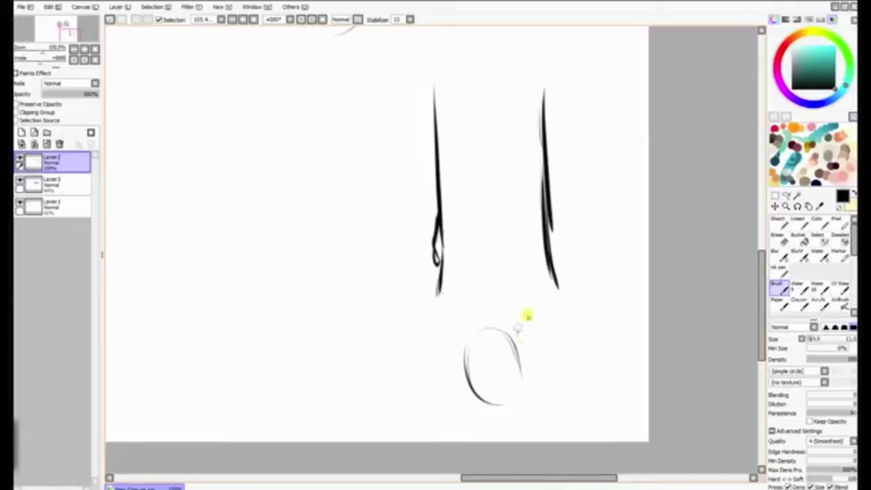
pyautogui.moveTo(525, 317); pyautogui.dragTo(541, 398)
pyautogui.moveTo(436, 307)
pyautogui.mouseDown()
pyautogui.moveTo(454, 379)
pyautogui.moveTo(467, 325)
pyautogui.mouseUp()
pyautogui.moveTo(556, 289); pyautogui.dragTo(559, 294)
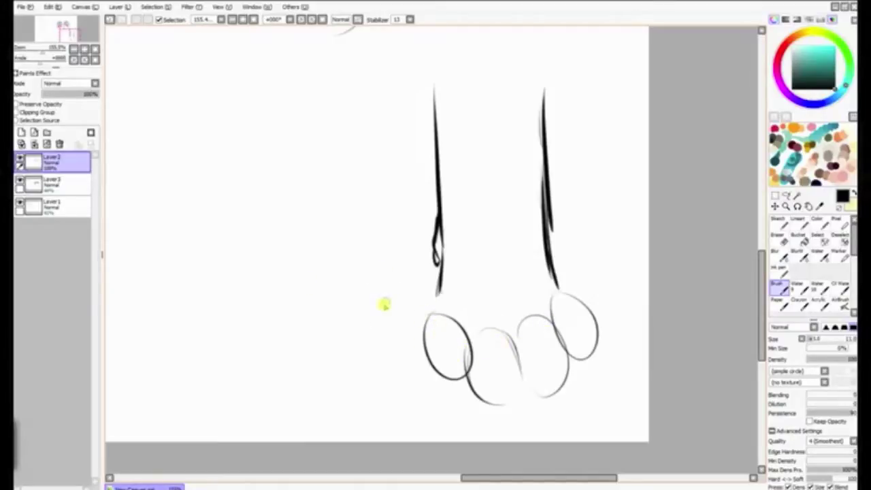
pyautogui.moveTo(385, 304)
pyautogui.mouseDown()
pyautogui.moveTo(406, 323)
pyautogui.moveTo(391, 330)
pyautogui.mouseUp()
pyautogui.moveTo(596, 259)
pyautogui.mouseDown()
pyautogui.moveTo(589, 288)
pyautogui.moveTo(604, 286)
pyautogui.mouseUp()
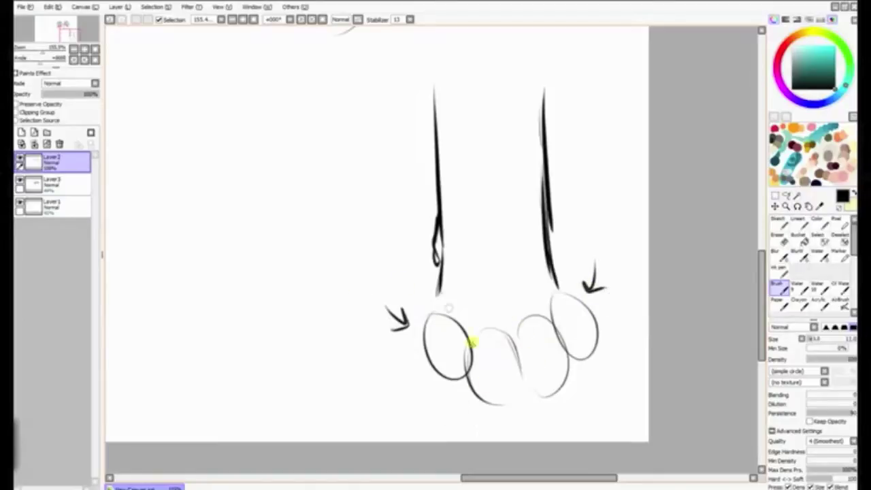
pyautogui.moveTo(416, 415)
pyautogui.mouseDown()
pyautogui.moveTo(443, 402)
pyautogui.moveTo(460, 413)
pyautogui.mouseUp()
pyautogui.moveTo(591, 411)
pyautogui.mouseDown()
pyautogui.moveTo(570, 395)
pyautogui.moveTo(561, 402)
pyautogui.mouseUp()
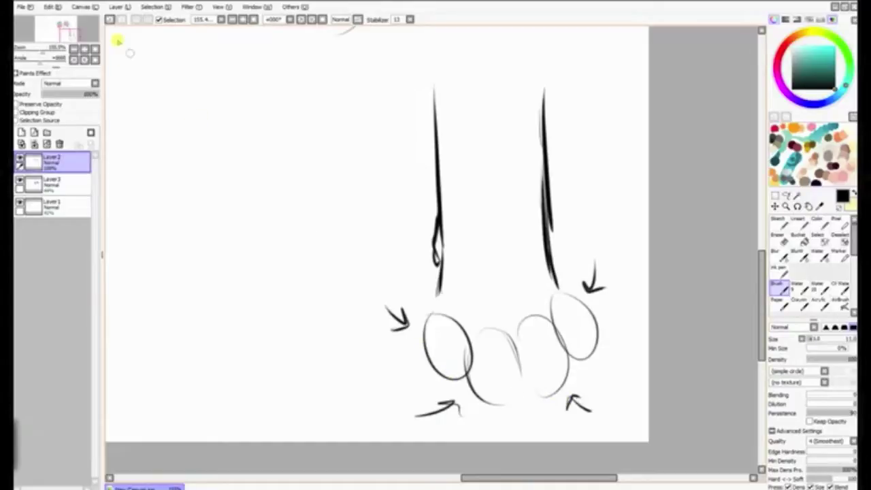
pyautogui.click(109, 19)
pyautogui.click(109, 20)
pyautogui.click(109, 20)
pyautogui.click(109, 20)
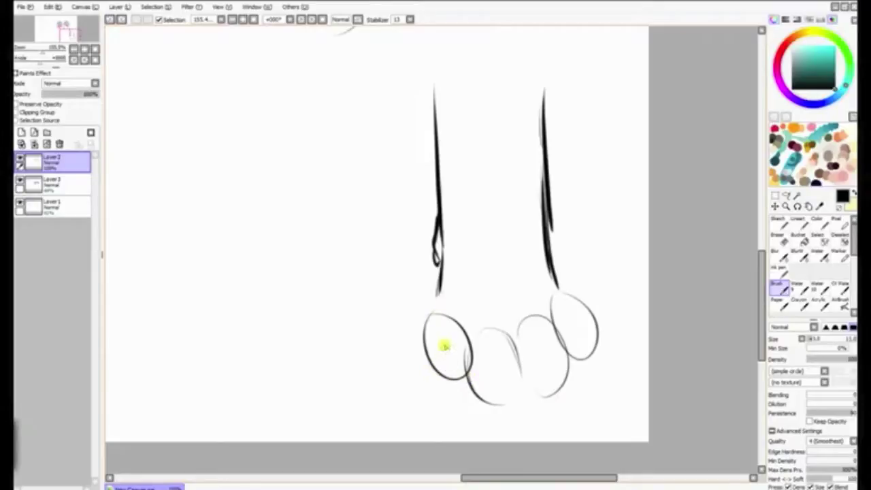
# - Draw a narrow oval claw at the lower end of each of the four toes
pyautogui.moveTo(443, 346)
pyautogui.mouseDown()
pyautogui.moveTo(460, 393)
pyautogui.moveTo(436, 355)
pyautogui.mouseUp()
pyautogui.moveTo(497, 377)
pyautogui.mouseDown()
pyautogui.moveTo(546, 401)
pyautogui.moveTo(544, 366)
pyautogui.moveTo(543, 375)
pyautogui.mouseUp()
pyautogui.moveTo(573, 350); pyautogui.dragTo(578, 339)
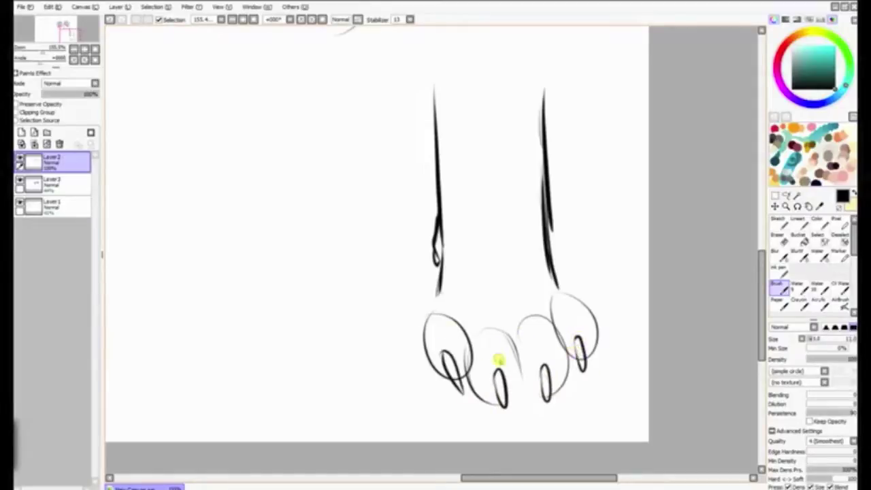
pyautogui.moveTo(325, 210)
pyautogui.mouseDown()
pyautogui.moveTo(315, 225)
pyautogui.moveTo(317, 212)
pyautogui.mouseUp()
pyautogui.moveTo(269, 198)
pyautogui.mouseDown()
pyautogui.moveTo(279, 208)
pyautogui.moveTo(279, 199)
pyautogui.mouseUp()
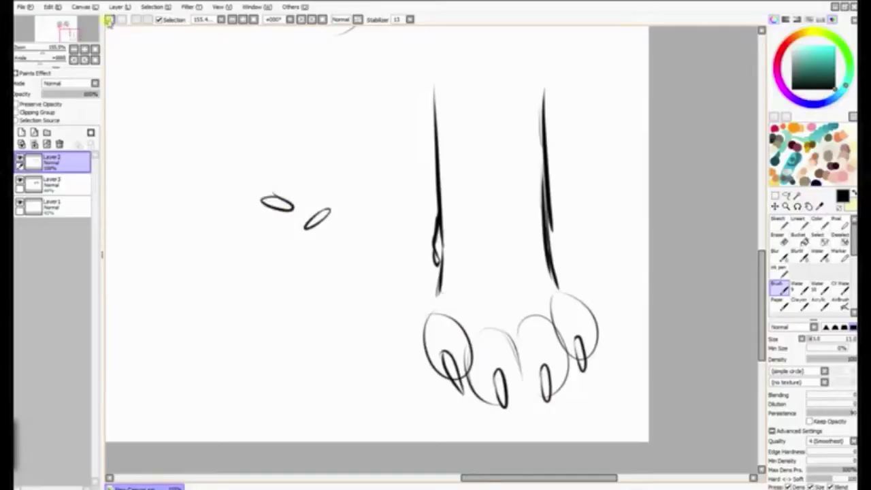
pyautogui.click(109, 19)
pyautogui.click(108, 20)
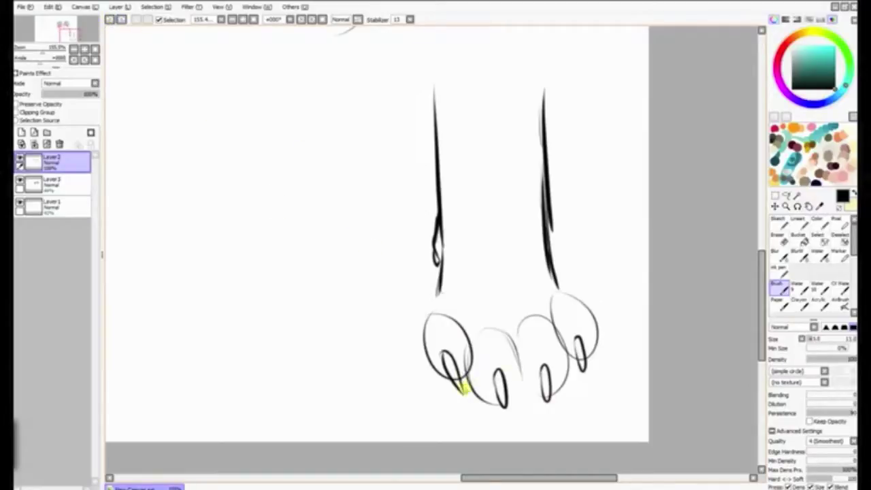
# - Darken the dividing lines between the toes and join the paw's outer contours to both leg lines with bold strokes
pyautogui.moveTo(461, 392); pyautogui.dragTo(470, 387)
pyautogui.moveTo(465, 334); pyautogui.dragTo(487, 407)
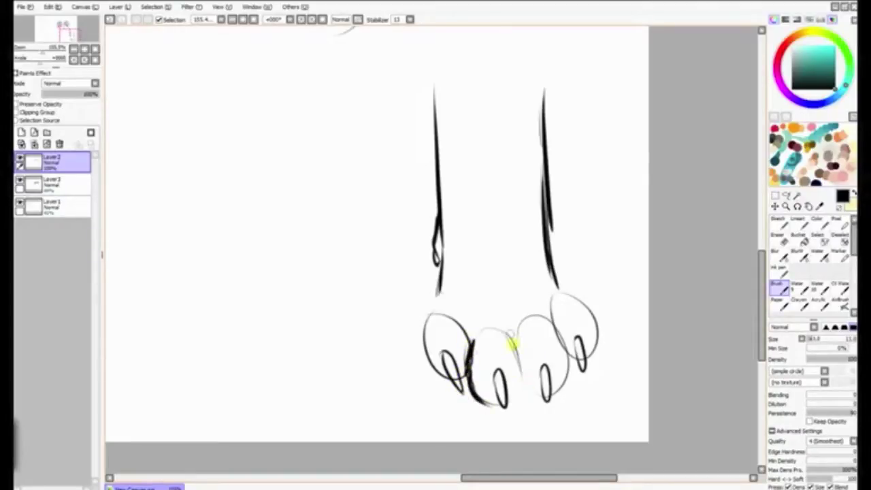
pyautogui.moveTo(526, 378); pyautogui.dragTo(529, 400)
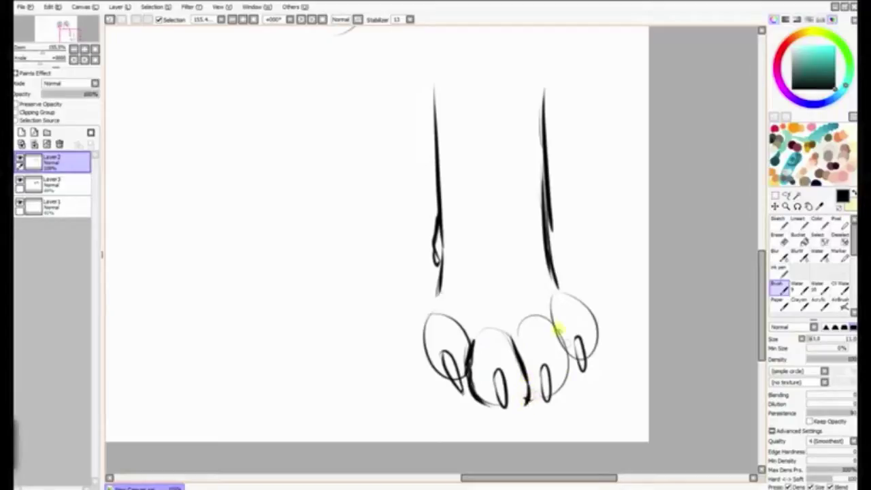
pyautogui.moveTo(558, 331)
pyautogui.mouseDown()
pyautogui.moveTo(572, 359)
pyautogui.moveTo(558, 395)
pyautogui.mouseUp()
pyautogui.moveTo(438, 278)
pyautogui.mouseDown()
pyautogui.moveTo(421, 332)
pyautogui.moveTo(429, 362)
pyautogui.mouseUp()
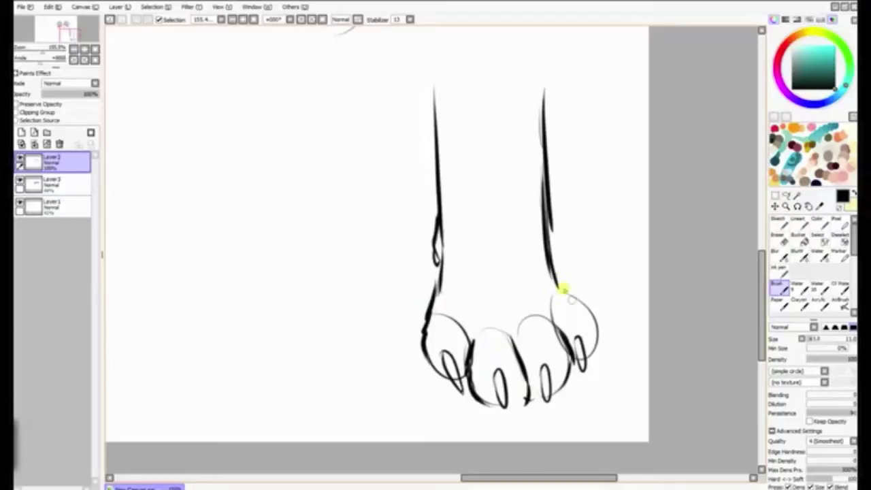
pyautogui.moveTo(556, 281); pyautogui.dragTo(587, 321)
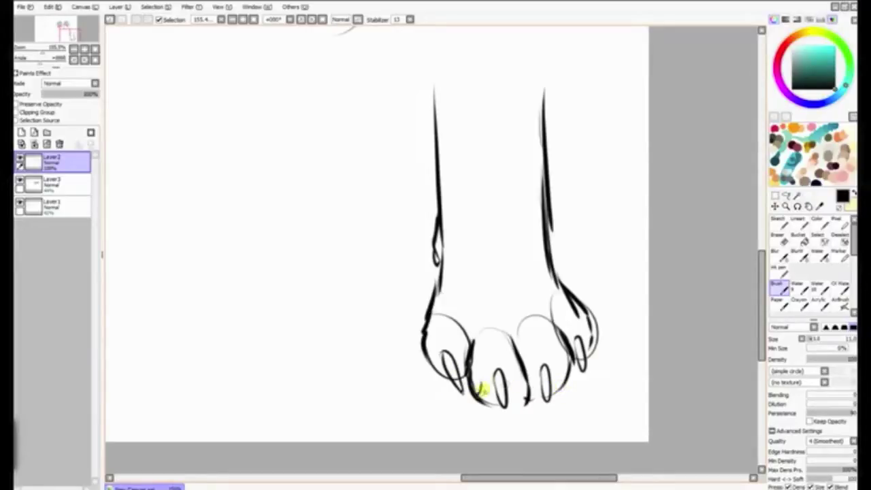
# - Draw short fur tufts around the claws of the two middle toes and undo the test fur strokes beside the leg
pyautogui.moveTo(514, 386); pyautogui.dragTo(519, 389)
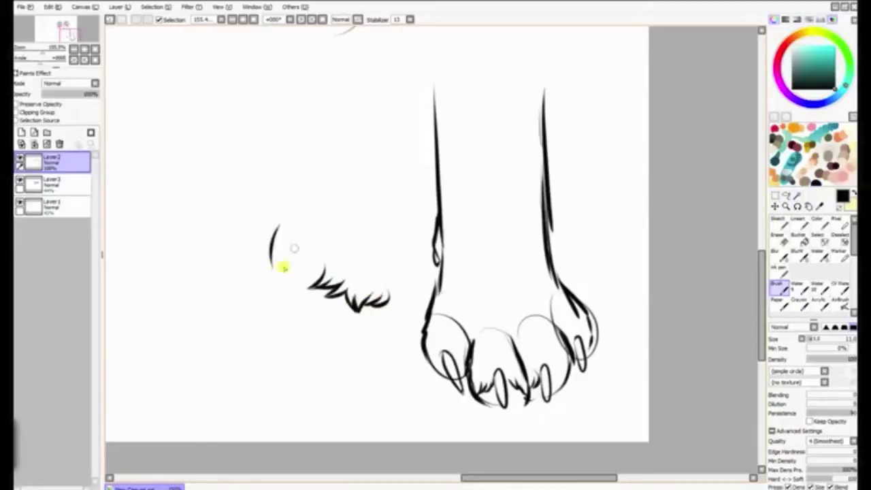
pyautogui.click(110, 20)
pyautogui.click(111, 21)
pyautogui.click(110, 20)
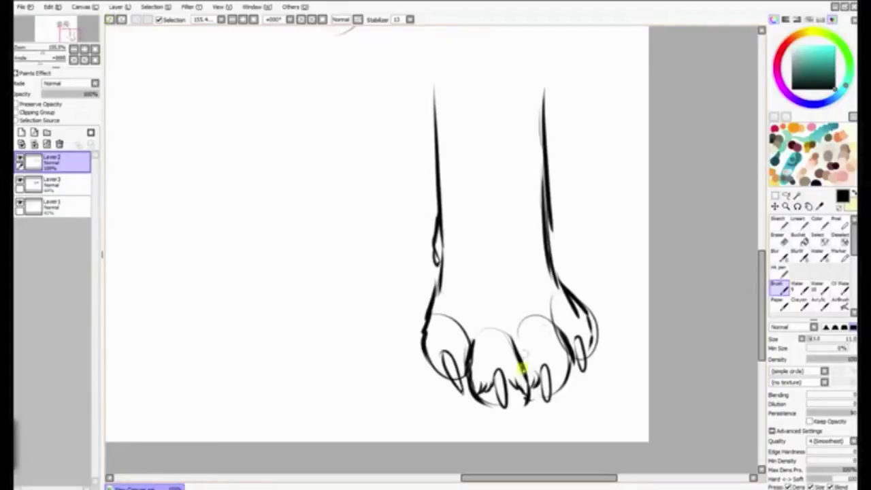
pyautogui.moveTo(575, 368); pyautogui.dragTo(567, 373)
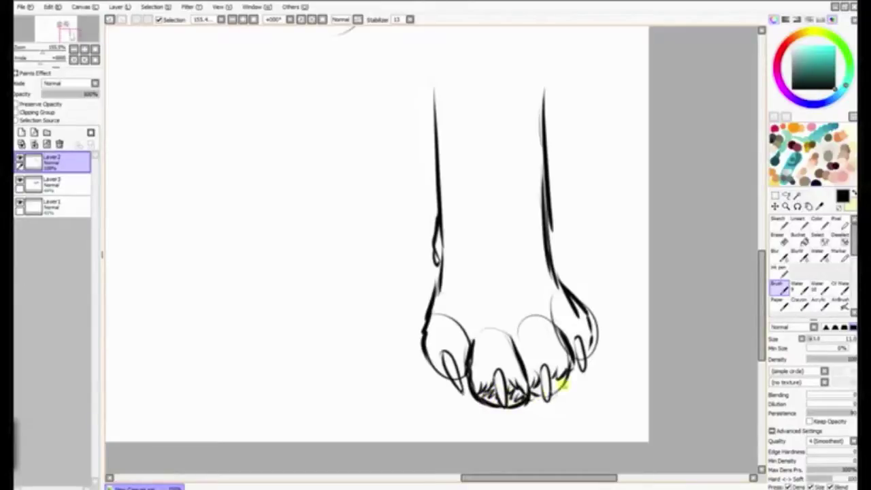
# - Add knuckle arcs and faint vertical lines above the front-view toes, and erase the leftover oval construction lines
pyautogui.moveTo(439, 359); pyautogui.dragTo(464, 383)
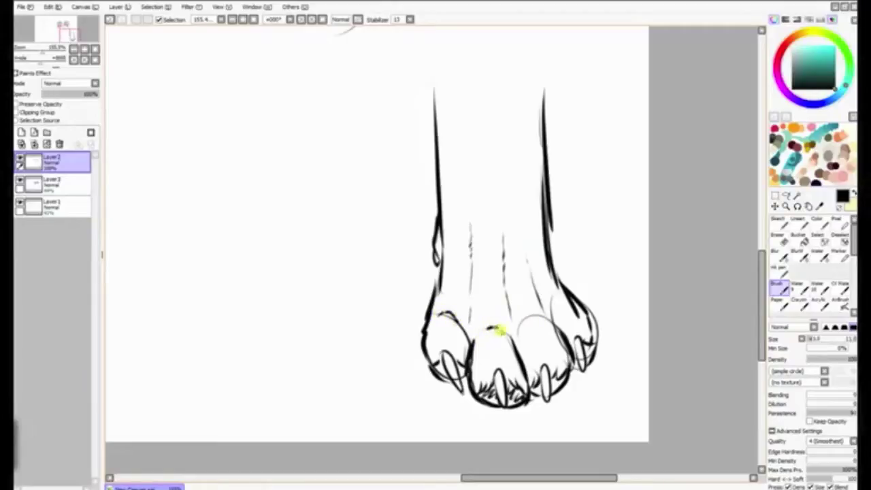
pyautogui.click(779, 238)
pyautogui.moveTo(468, 338); pyautogui.dragTo(476, 334)
pyautogui.moveTo(524, 320); pyautogui.dragTo(521, 331)
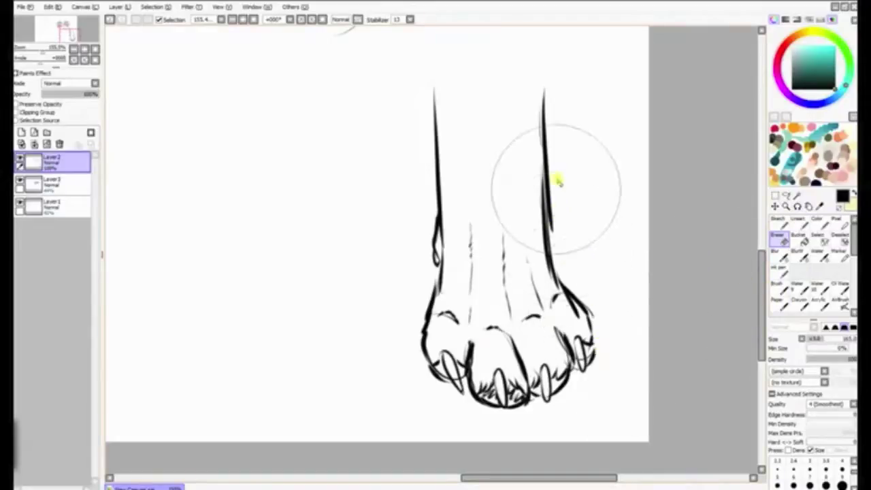
# - Trace the front and back of the side-view wolf's lower foreleg, with a small notched bump at the back of the wrist
pyautogui.click(779, 288)
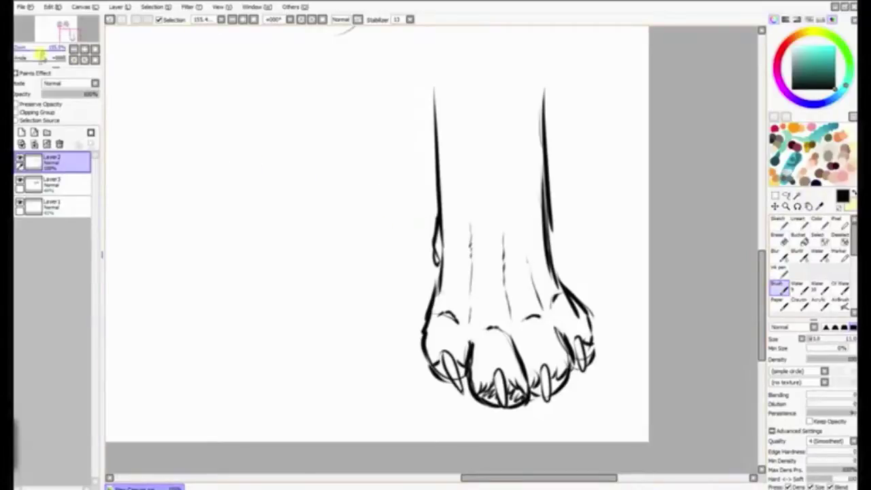
pyautogui.moveTo(41, 53); pyautogui.dragTo(34, 53)
pyautogui.moveTo(42, 38)
pyautogui.mouseDown()
pyautogui.moveTo(34, 37)
pyautogui.moveTo(39, 53)
pyautogui.moveTo(35, 29)
pyautogui.moveTo(46, 53)
pyautogui.moveTo(52, 22)
pyautogui.moveTo(40, 53)
pyautogui.moveTo(55, 35)
pyautogui.moveTo(44, 28)
pyautogui.mouseUp()
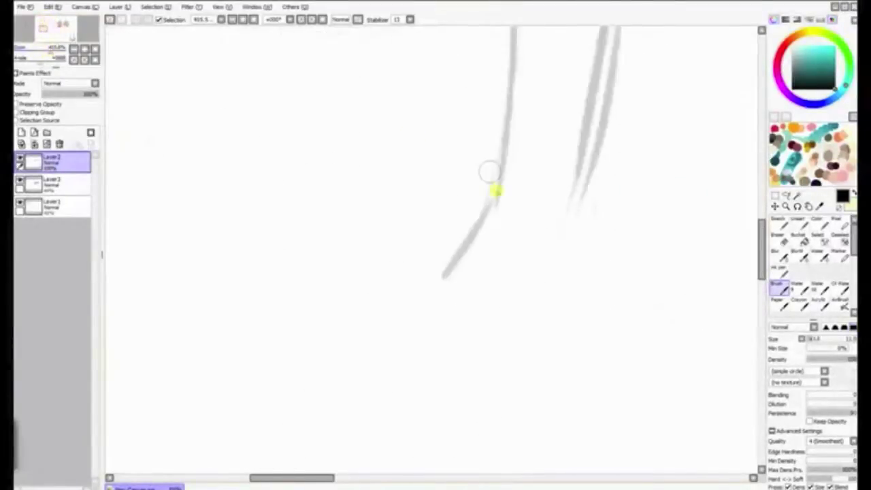
pyautogui.moveTo(507, 106)
pyautogui.mouseDown()
pyautogui.moveTo(492, 200)
pyautogui.moveTo(459, 258)
pyautogui.mouseUp()
pyautogui.moveTo(589, 115)
pyautogui.mouseDown()
pyautogui.moveTo(578, 129)
pyautogui.moveTo(563, 245)
pyautogui.moveTo(559, 236)
pyautogui.moveTo(542, 274)
pyautogui.mouseUp()
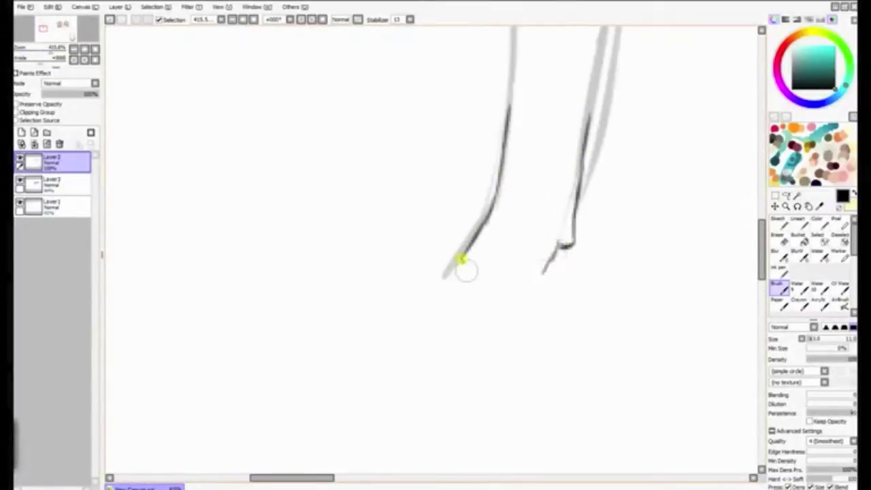
# - Outline the side-view paw with a rounded toe front, a flat sole, a slanted heel and a second toe in front
pyautogui.moveTo(461, 259)
pyautogui.mouseDown()
pyautogui.moveTo(428, 288)
pyautogui.moveTo(444, 286)
pyautogui.moveTo(435, 295)
pyautogui.moveTo(419, 288)
pyautogui.moveTo(407, 303)
pyautogui.moveTo(438, 291)
pyautogui.moveTo(412, 289)
pyautogui.moveTo(392, 307)
pyautogui.moveTo(391, 350)
pyautogui.moveTo(520, 351)
pyautogui.mouseUp()
pyautogui.moveTo(538, 289)
pyautogui.mouseDown()
pyautogui.moveTo(535, 322)
pyautogui.moveTo(542, 275)
pyautogui.moveTo(527, 340)
pyautogui.mouseUp()
pyautogui.moveTo(539, 285); pyautogui.dragTo(508, 351)
pyautogui.moveTo(445, 280)
pyautogui.mouseDown()
pyautogui.moveTo(419, 298)
pyautogui.moveTo(394, 293)
pyautogui.moveTo(369, 333)
pyautogui.moveTo(370, 347)
pyautogui.mouseUp()
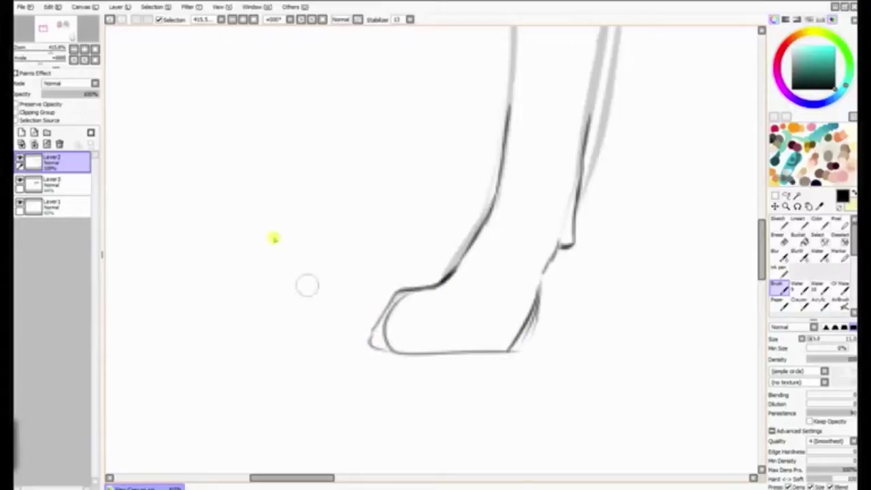
# - Sketch a half-dome diagram divided into toe segments beside the side-view leg, and erase it
pyautogui.moveTo(347, 205)
pyautogui.mouseDown()
pyautogui.moveTo(215, 195)
pyautogui.moveTo(186, 239)
pyautogui.moveTo(379, 217)
pyautogui.moveTo(339, 191)
pyautogui.moveTo(360, 219)
pyautogui.mouseUp()
pyautogui.moveTo(206, 240)
pyautogui.mouseDown()
pyautogui.moveTo(223, 208)
pyautogui.moveTo(360, 219)
pyautogui.mouseUp()
pyautogui.moveTo(204, 235)
pyautogui.mouseDown()
pyautogui.moveTo(255, 228)
pyautogui.moveTo(279, 189)
pyautogui.moveTo(302, 219)
pyautogui.moveTo(352, 214)
pyautogui.moveTo(359, 224)
pyautogui.mouseUp()
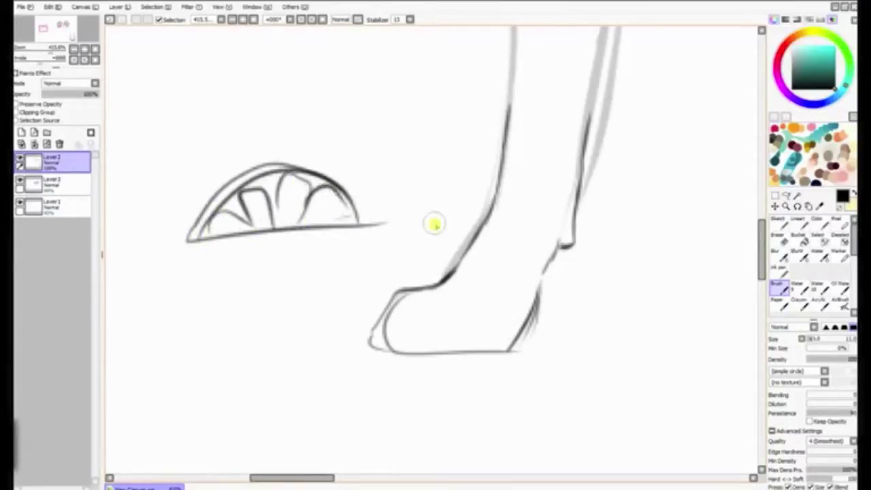
pyautogui.click(779, 239)
pyautogui.moveTo(494, 229)
pyautogui.mouseDown()
pyautogui.moveTo(255, 217)
pyautogui.moveTo(281, 175)
pyautogui.moveTo(383, 223)
pyautogui.mouseUp()
pyautogui.click(780, 289)
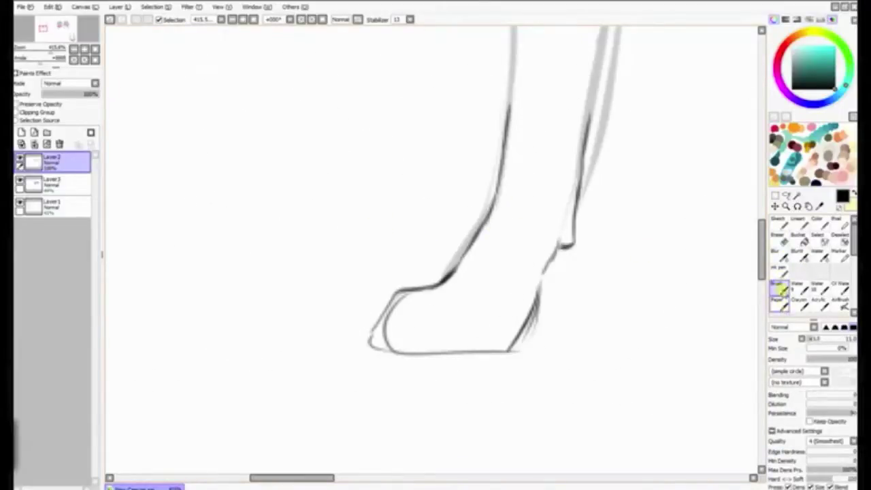
# - Darken the front edges of the side-view toes with the Brush and add a small claw loop on the nearer toe
pyautogui.click(781, 273)
pyautogui.click(781, 289)
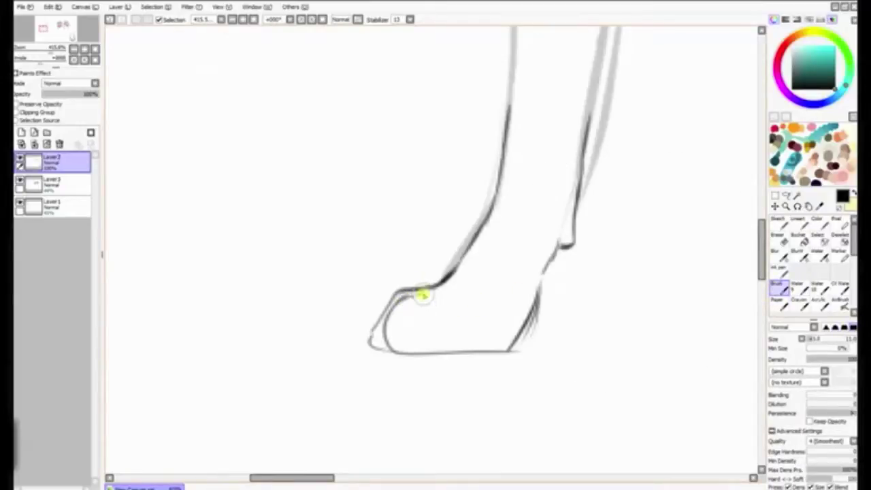
pyautogui.moveTo(370, 346)
pyautogui.mouseDown()
pyautogui.moveTo(373, 324)
pyautogui.moveTo(410, 288)
pyautogui.moveTo(373, 334)
pyautogui.mouseUp()
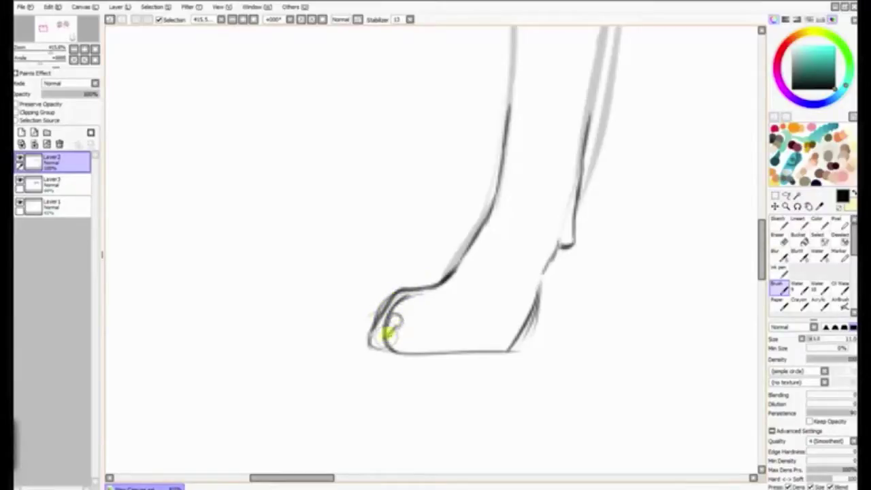
pyautogui.moveTo(387, 332)
pyautogui.mouseDown()
pyautogui.moveTo(388, 320)
pyautogui.moveTo(377, 338)
pyautogui.moveTo(373, 317)
pyautogui.moveTo(361, 330)
pyautogui.moveTo(371, 311)
pyautogui.moveTo(395, 317)
pyautogui.moveTo(416, 343)
pyautogui.moveTo(385, 333)
pyautogui.moveTo(428, 349)
pyautogui.moveTo(466, 338)
pyautogui.moveTo(510, 352)
pyautogui.moveTo(437, 352)
pyautogui.moveTo(532, 330)
pyautogui.mouseUp()
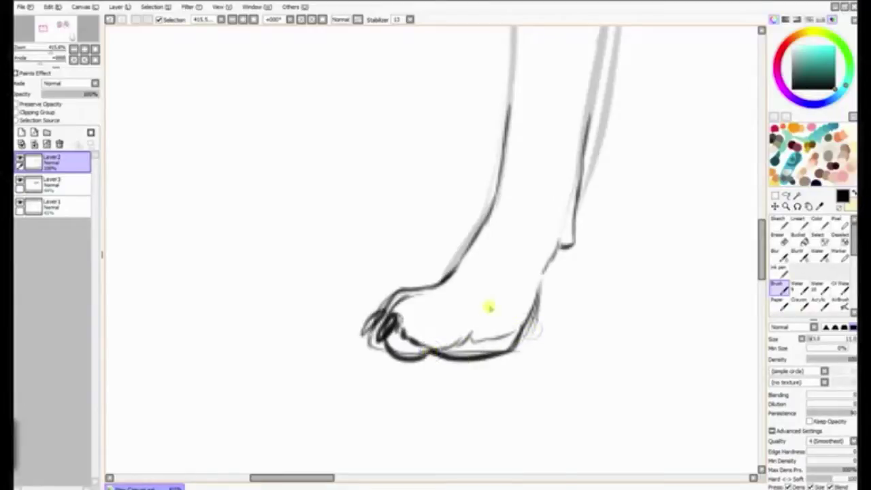
pyautogui.click(109, 19)
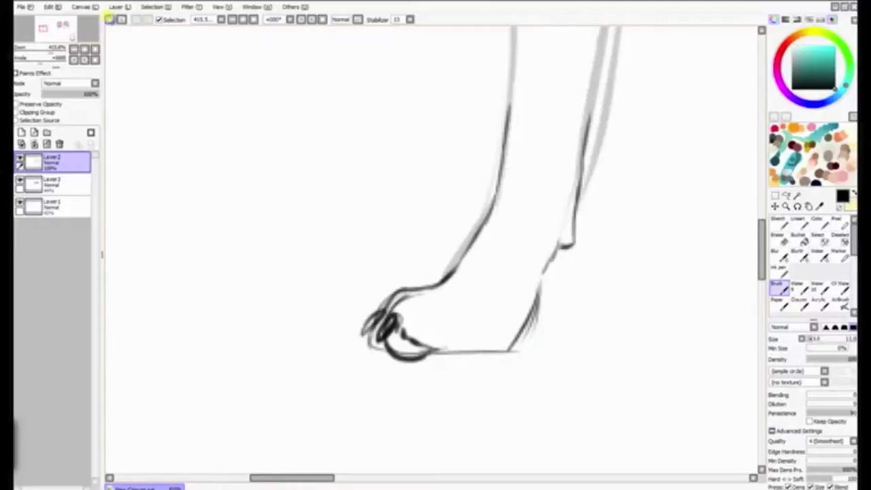
pyautogui.click(108, 19)
pyautogui.click(109, 19)
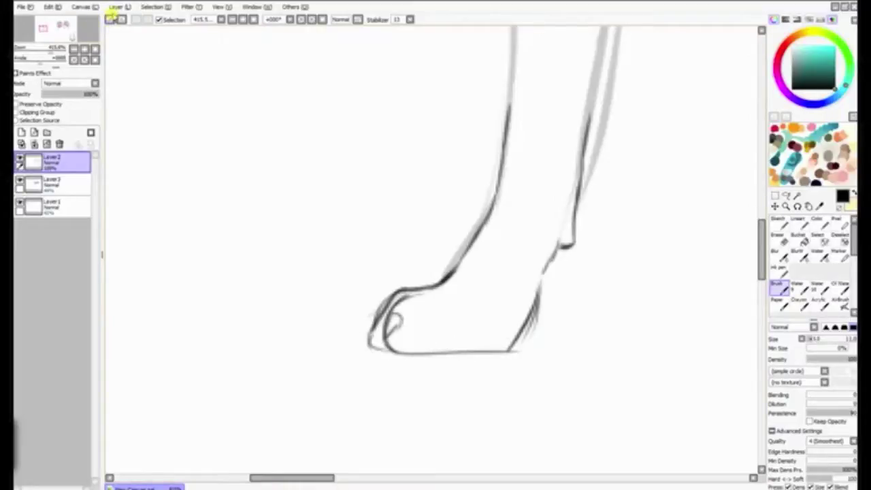
# - Draw claws on the side-view front toes and fur tufts behind them, undoing the vertical test line across the paw
pyautogui.moveTo(378, 314)
pyautogui.mouseDown()
pyautogui.moveTo(363, 330)
pyautogui.moveTo(395, 315)
pyautogui.moveTo(392, 328)
pyautogui.moveTo(396, 319)
pyautogui.moveTo(413, 329)
pyautogui.moveTo(370, 329)
pyautogui.moveTo(384, 351)
pyautogui.moveTo(372, 334)
pyautogui.moveTo(395, 351)
pyautogui.moveTo(391, 335)
pyautogui.moveTo(405, 352)
pyautogui.moveTo(383, 334)
pyautogui.moveTo(406, 355)
pyautogui.moveTo(383, 333)
pyautogui.moveTo(411, 327)
pyautogui.moveTo(398, 329)
pyautogui.moveTo(395, 343)
pyautogui.moveTo(392, 329)
pyautogui.moveTo(404, 321)
pyautogui.moveTo(390, 335)
pyautogui.moveTo(412, 340)
pyautogui.moveTo(400, 321)
pyautogui.moveTo(403, 331)
pyautogui.moveTo(427, 346)
pyautogui.mouseUp()
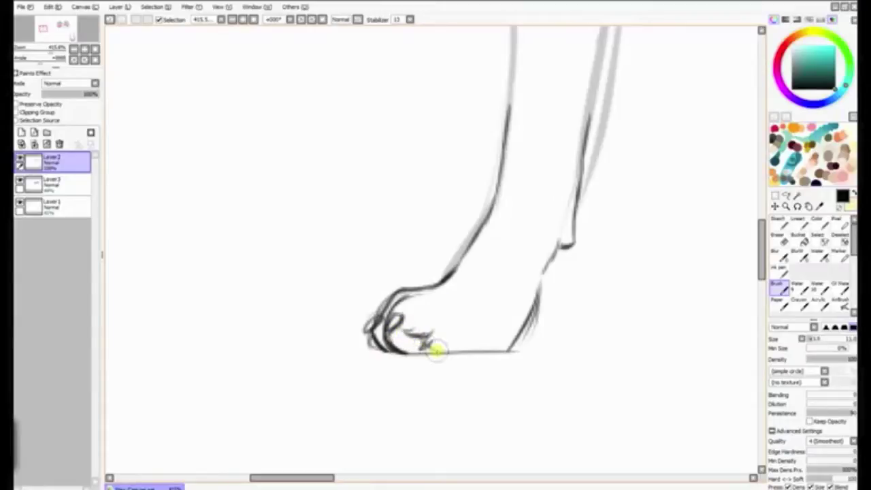
pyautogui.moveTo(435, 288)
pyautogui.mouseDown()
pyautogui.moveTo(431, 272)
pyautogui.moveTo(443, 357)
pyautogui.mouseUp()
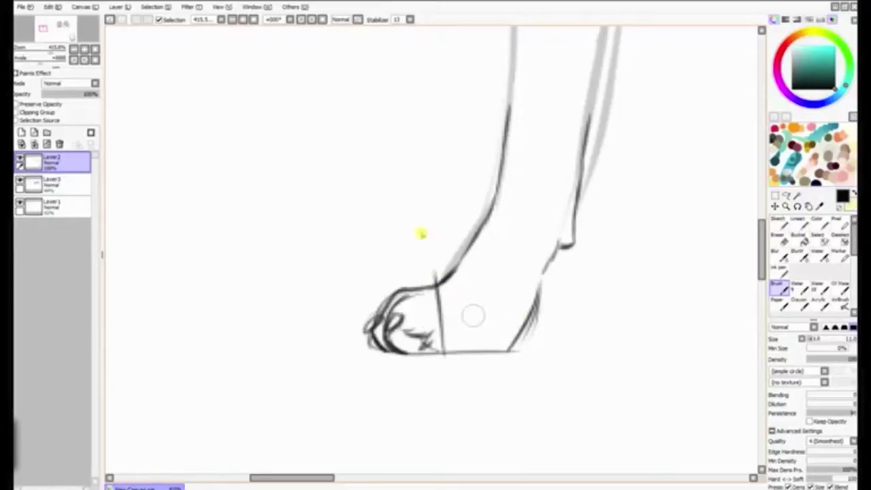
pyautogui.click(110, 19)
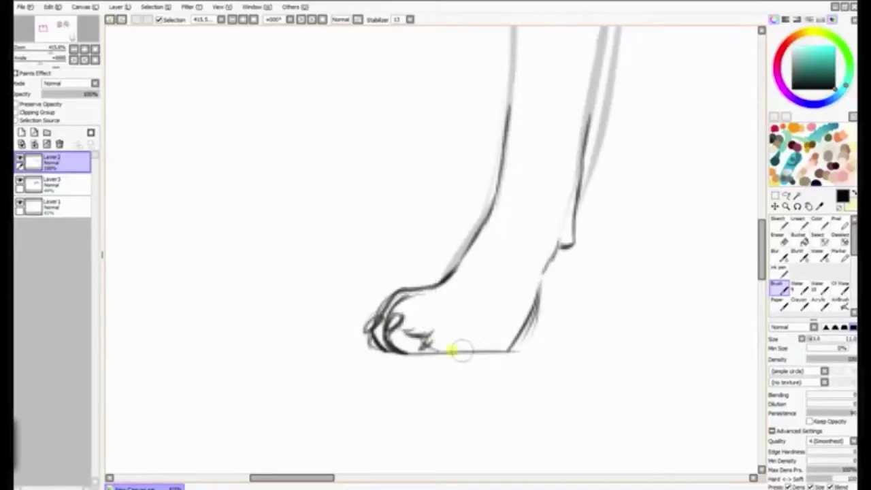
# - Add fur tufts along the rear sole, undo the bold pad ovals, and darken the side-view paw's sole and heel contour
pyautogui.moveTo(446, 351)
pyautogui.mouseDown()
pyautogui.moveTo(476, 329)
pyautogui.moveTo(478, 336)
pyautogui.moveTo(488, 327)
pyautogui.moveTo(498, 337)
pyautogui.moveTo(515, 331)
pyautogui.moveTo(442, 358)
pyautogui.moveTo(397, 338)
pyautogui.moveTo(403, 355)
pyautogui.moveTo(418, 342)
pyautogui.moveTo(409, 355)
pyautogui.moveTo(394, 337)
pyautogui.moveTo(496, 356)
pyautogui.moveTo(476, 343)
pyautogui.mouseUp()
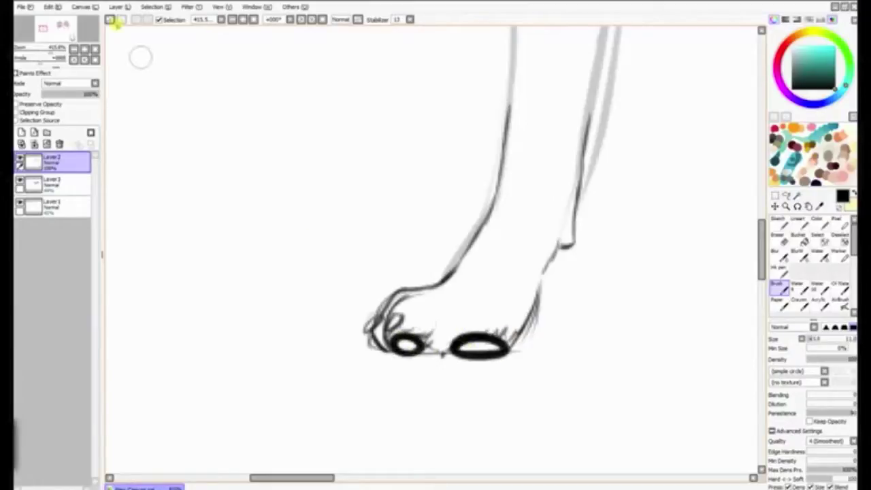
pyautogui.click(111, 19)
pyautogui.click(111, 20)
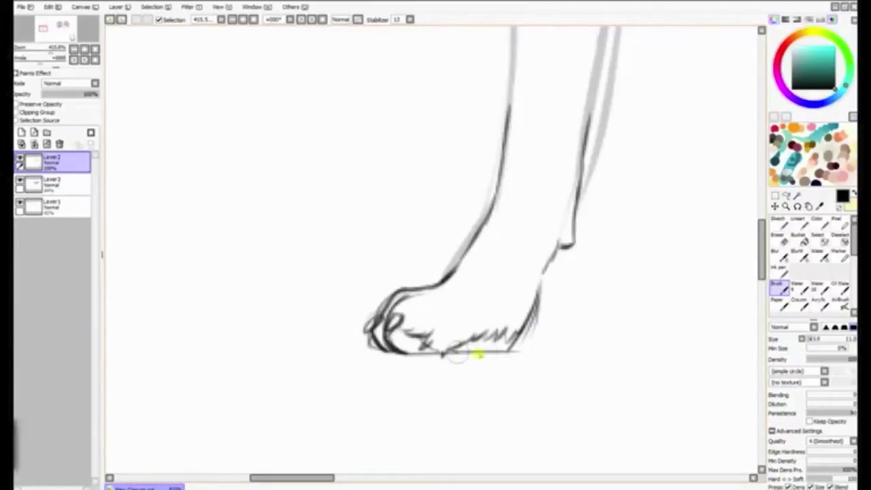
pyautogui.moveTo(479, 354)
pyautogui.mouseDown()
pyautogui.moveTo(519, 335)
pyautogui.moveTo(536, 280)
pyautogui.moveTo(540, 303)
pyautogui.moveTo(554, 246)
pyautogui.mouseUp()
pyautogui.moveTo(414, 295); pyautogui.dragTo(463, 303)
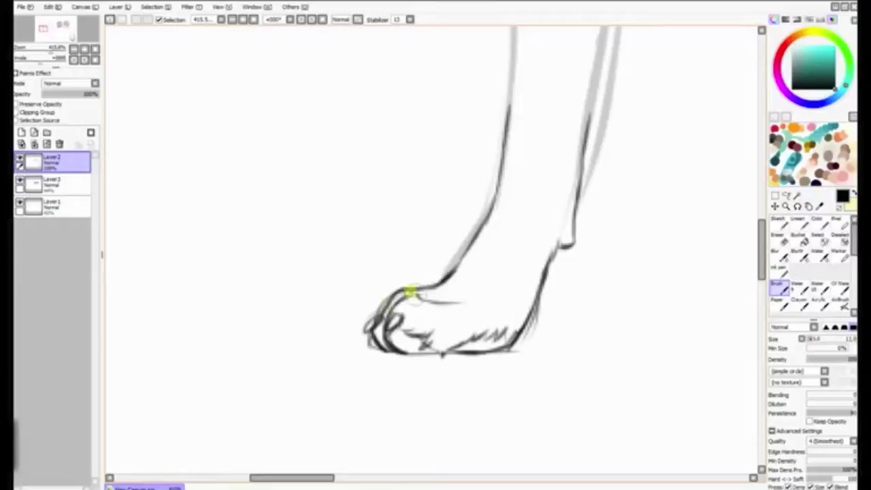
# - Sketch a small angled paw beside the side-view leg, with rounded toes, a curved line above them and two leg lines
pyautogui.moveTo(231, 141)
pyautogui.mouseDown()
pyautogui.moveTo(208, 247)
pyautogui.moveTo(225, 250)
pyautogui.moveTo(272, 248)
pyautogui.moveTo(292, 216)
pyautogui.moveTo(285, 143)
pyautogui.mouseUp()
pyautogui.moveTo(218, 199); pyautogui.dragTo(276, 183)
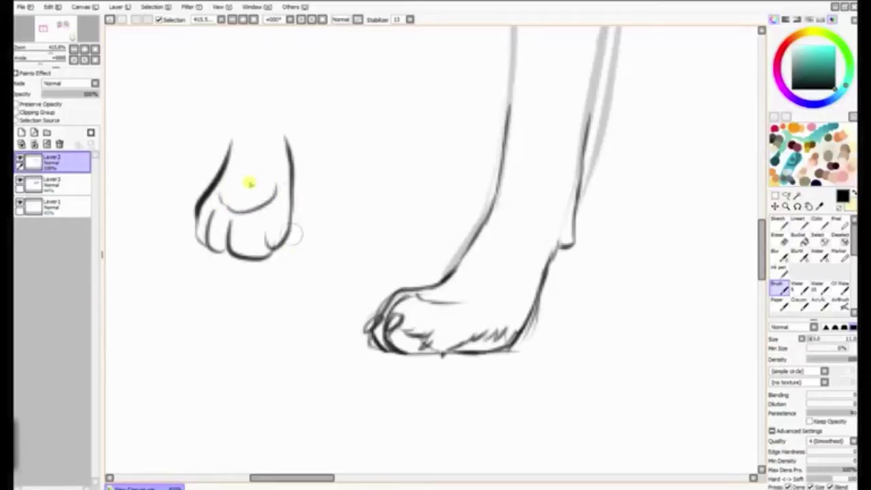
pyautogui.moveTo(289, 151); pyautogui.dragTo(286, 114)
pyautogui.moveTo(228, 145); pyautogui.dragTo(219, 89)
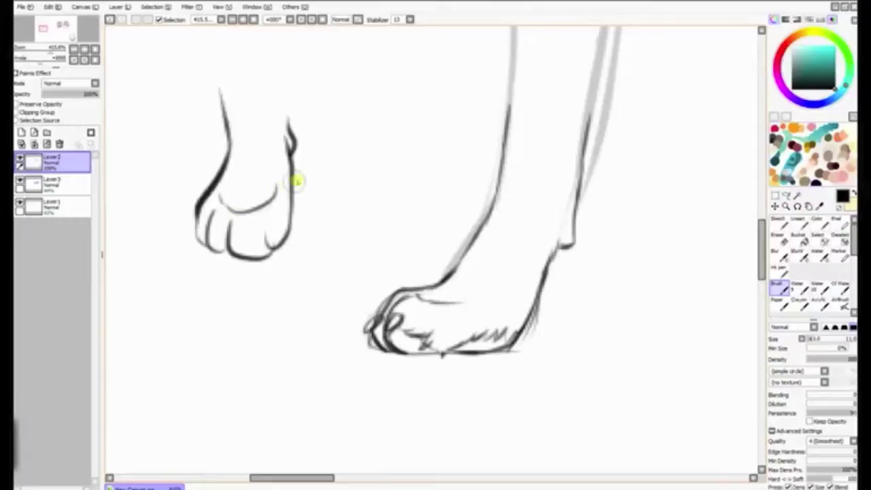
# - Add short claw strokes to the toes of the small angled paw
pyautogui.moveTo(247, 246); pyautogui.dragTo(249, 266)
pyautogui.moveTo(277, 233); pyautogui.dragTo(279, 246)
pyautogui.moveTo(210, 238)
pyautogui.mouseDown()
pyautogui.moveTo(217, 260)
pyautogui.moveTo(195, 216)
pyautogui.mouseUp()
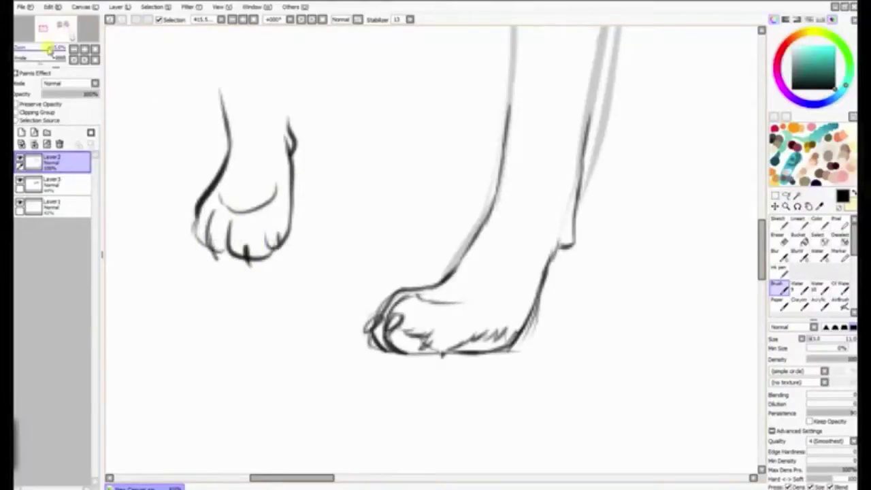
# - Sketch a large sideways paw underside with leg lines and a round wrist pad below the wolf, circling the matching bump on its leg
pyautogui.moveTo(49, 51)
pyautogui.mouseDown()
pyautogui.moveTo(34, 52)
pyautogui.moveTo(45, 53)
pyautogui.mouseUp()
pyautogui.moveTo(56, 22)
pyautogui.mouseDown()
pyautogui.moveTo(79, 28)
pyautogui.moveTo(66, 25)
pyautogui.mouseUp()
pyautogui.moveTo(42, 52); pyautogui.dragTo(41, 59)
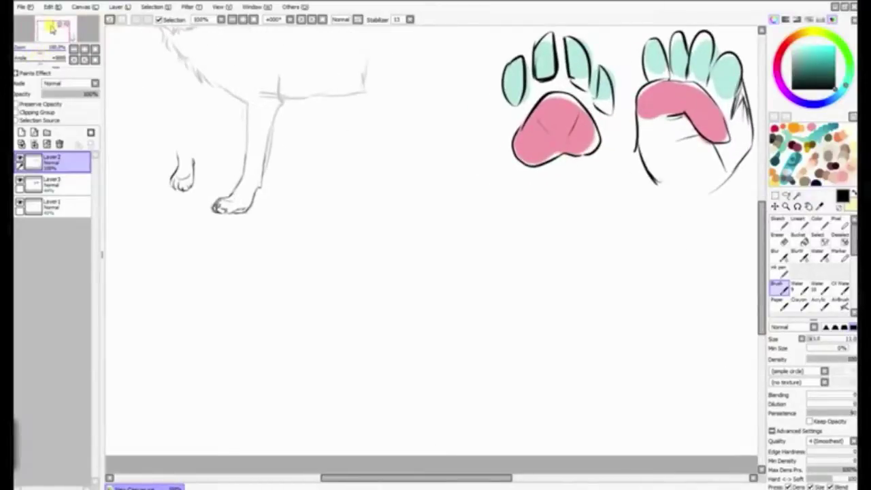
pyautogui.moveTo(57, 28); pyautogui.dragTo(58, 26)
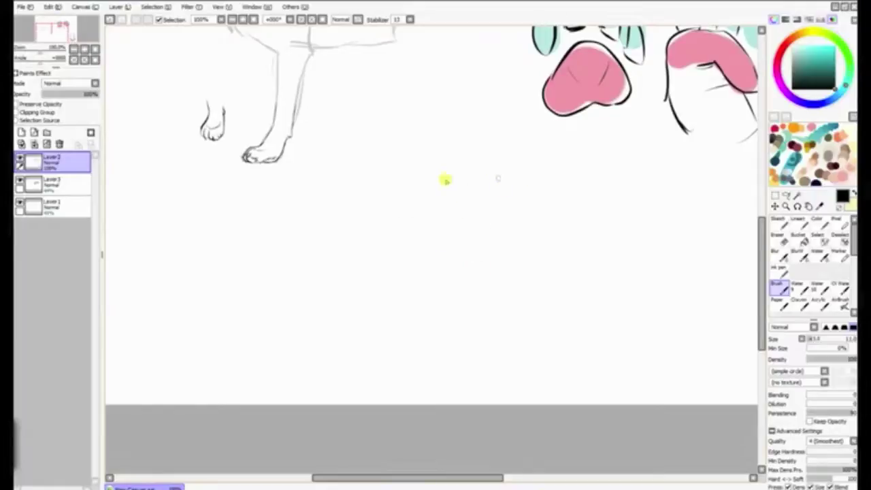
pyautogui.moveTo(486, 178)
pyautogui.mouseDown()
pyautogui.moveTo(340, 326)
pyautogui.moveTo(505, 197)
pyautogui.moveTo(652, 234)
pyautogui.mouseUp()
pyautogui.moveTo(491, 317); pyautogui.dragTo(594, 334)
pyautogui.moveTo(545, 242); pyautogui.dragTo(589, 252)
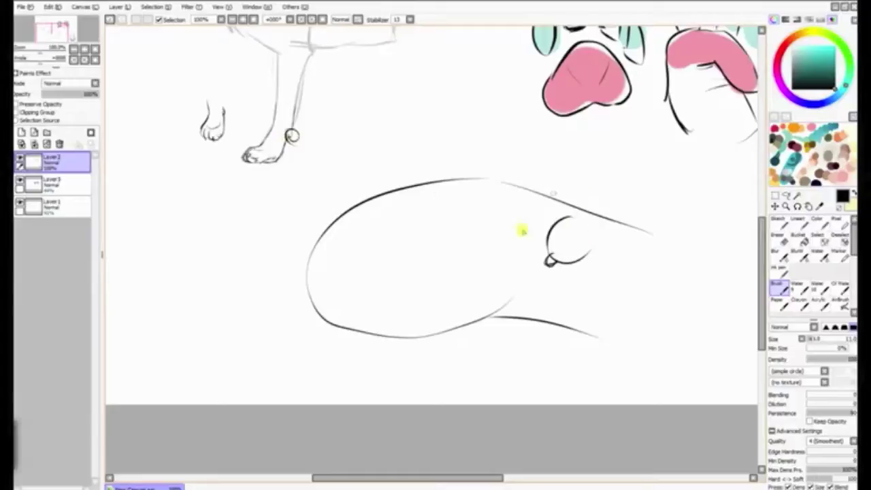
# - Draw the large main pad along the lower edge inside the big paw outline, undoing the stray curve across the wrist
pyautogui.moveTo(527, 185)
pyautogui.mouseDown()
pyautogui.moveTo(583, 278)
pyautogui.moveTo(538, 276)
pyautogui.mouseUp()
pyautogui.click(111, 19)
pyautogui.moveTo(484, 239)
pyautogui.mouseDown()
pyautogui.moveTo(394, 287)
pyautogui.moveTo(393, 312)
pyautogui.moveTo(407, 321)
pyautogui.moveTo(487, 282)
pyautogui.moveTo(469, 240)
pyautogui.moveTo(519, 249)
pyautogui.moveTo(494, 296)
pyautogui.mouseUp()
# - Draw a heart and an upside-down heart with two inner tick marks beside the paw print to illustrate the main pad's shape
pyautogui.moveTo(427, 86)
pyautogui.mouseDown()
pyautogui.moveTo(395, 84)
pyautogui.moveTo(436, 124)
pyautogui.moveTo(447, 75)
pyautogui.moveTo(425, 85)
pyautogui.mouseUp()
pyautogui.moveTo(468, 120); pyautogui.dragTo(518, 117)
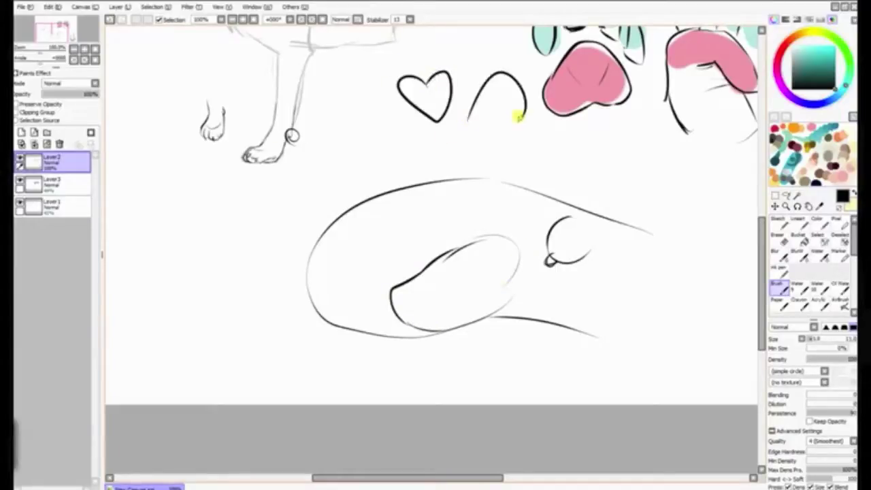
pyautogui.hotkey('ctrl', 'z')
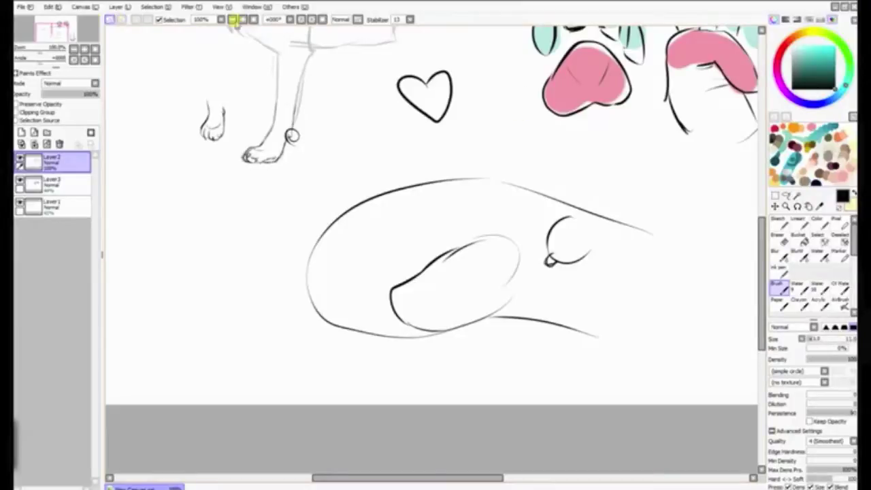
pyautogui.moveTo(488, 79)
pyautogui.mouseDown()
pyautogui.moveTo(518, 117)
pyautogui.moveTo(509, 131)
pyautogui.moveTo(488, 117)
pyautogui.moveTo(466, 124)
pyautogui.moveTo(467, 99)
pyautogui.moveTo(487, 79)
pyautogui.mouseUp()
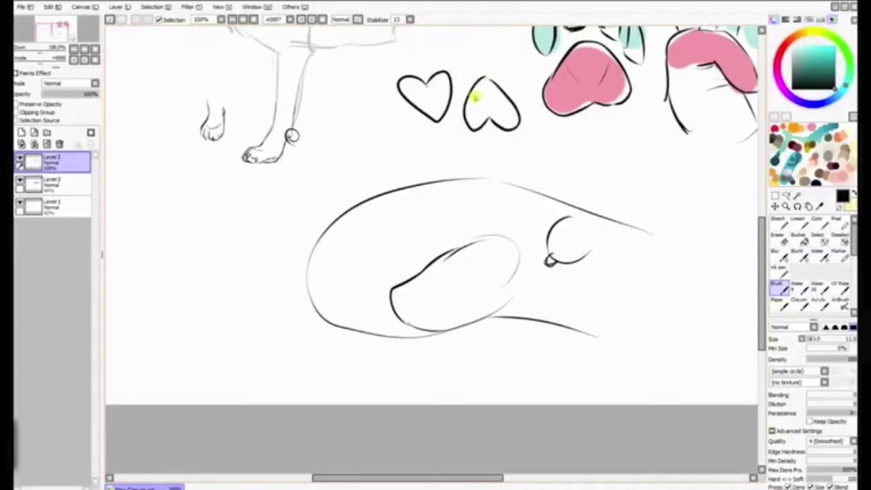
pyautogui.moveTo(569, 63)
pyautogui.mouseDown()
pyautogui.moveTo(586, 51)
pyautogui.moveTo(566, 74)
pyautogui.mouseUp()
pyautogui.click(111, 19)
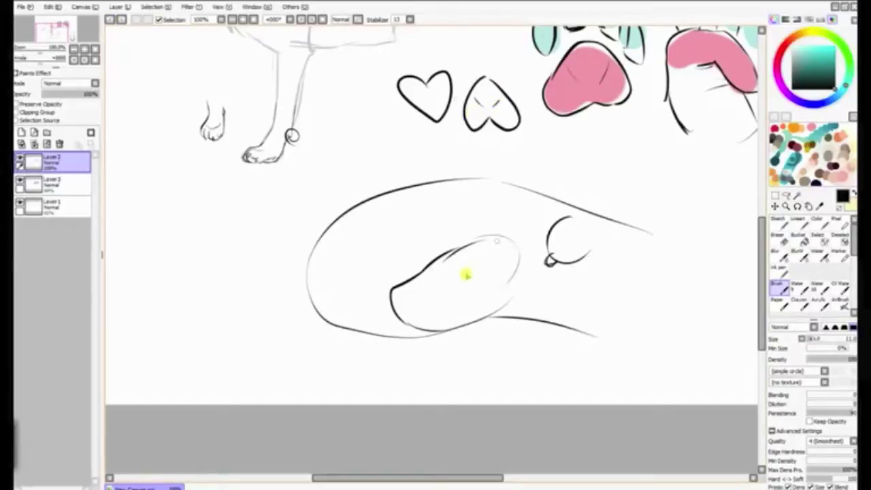
# - Add inner contour lines to the large paw's main pad and a jagged fur edge along its wrist side
pyautogui.moveTo(501, 290); pyautogui.dragTo(459, 278)
pyautogui.moveTo(460, 323); pyautogui.dragTo(494, 295)
pyautogui.moveTo(436, 255)
pyautogui.mouseDown()
pyautogui.moveTo(490, 232)
pyautogui.moveTo(517, 262)
pyautogui.moveTo(509, 265)
pyautogui.moveTo(524, 268)
pyautogui.moveTo(502, 306)
pyautogui.mouseUp()
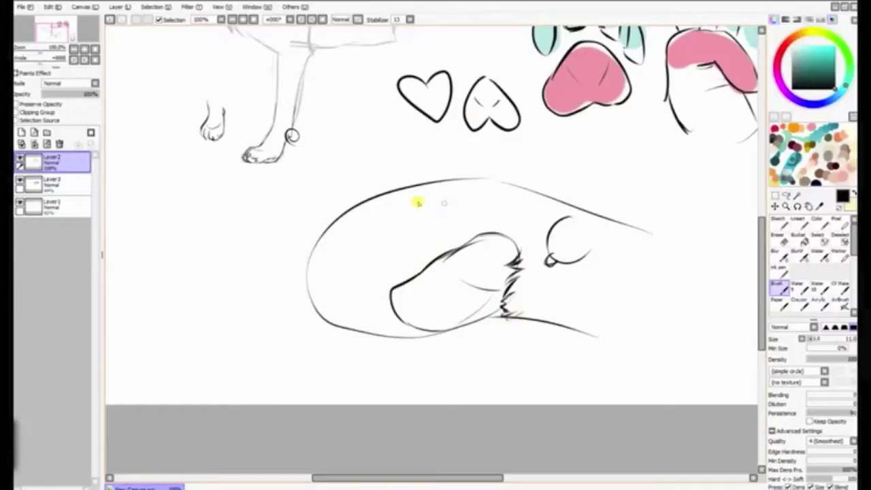
# - Draw an oval toe pad above the main pad inside the large paw outline
pyautogui.moveTo(418, 201)
pyautogui.mouseDown()
pyautogui.moveTo(399, 212)
pyautogui.moveTo(446, 203)
pyautogui.mouseUp()
pyautogui.moveTo(452, 234)
pyautogui.mouseDown()
pyautogui.moveTo(431, 235)
pyautogui.moveTo(453, 232)
pyautogui.mouseUp()
pyautogui.moveTo(400, 222); pyautogui.dragTo(437, 232)
# - Draw a toe dividing line in front of the large paw's main pad and a second toe pad beneath it
pyautogui.moveTo(55, 32); pyautogui.dragTo(59, 28)
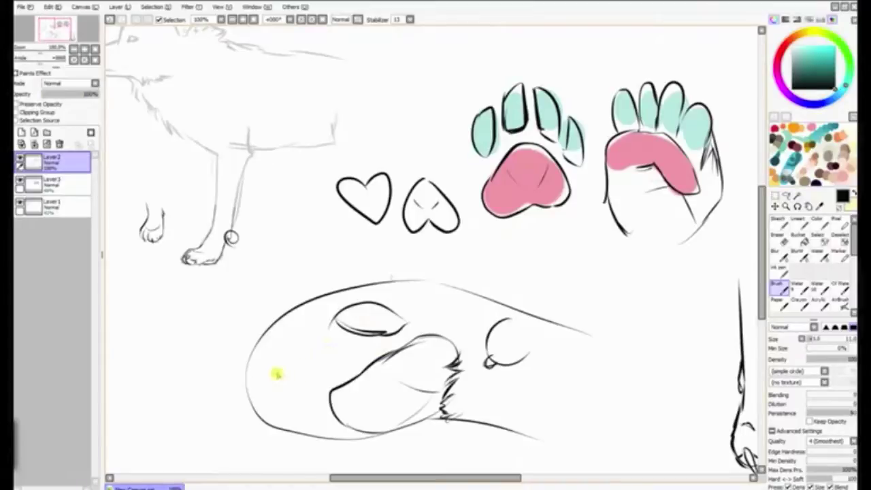
pyautogui.moveTo(279, 374)
pyautogui.mouseDown()
pyautogui.moveTo(312, 377)
pyautogui.moveTo(272, 375)
pyautogui.moveTo(352, 366)
pyautogui.mouseUp()
pyautogui.moveTo(290, 385)
pyautogui.mouseDown()
pyautogui.moveTo(329, 385)
pyautogui.moveTo(321, 389)
pyautogui.moveTo(327, 420)
pyautogui.mouseUp()
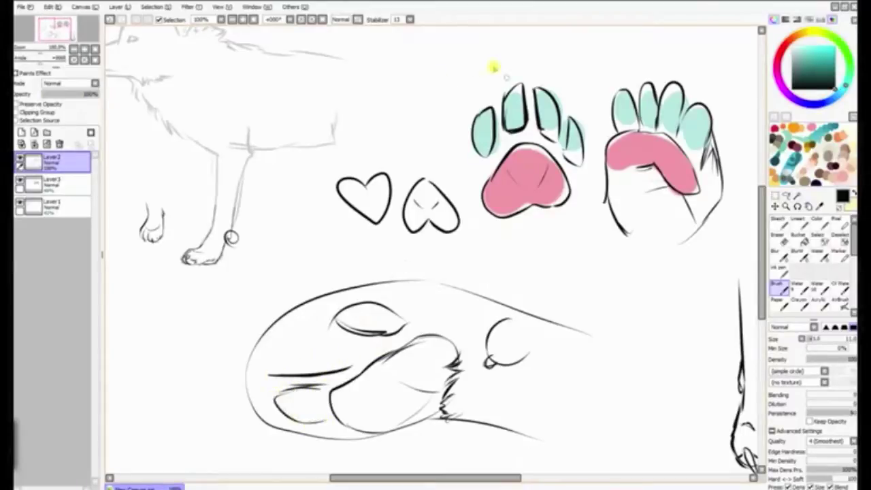
# - Draw four separate toe pads fanned in an arc above the large paw as a simplified toe arrangement
pyautogui.moveTo(293, 215)
pyautogui.mouseDown()
pyautogui.moveTo(272, 241)
pyautogui.moveTo(285, 265)
pyautogui.moveTo(302, 247)
pyautogui.moveTo(302, 217)
pyautogui.moveTo(311, 253)
pyautogui.mouseUp()
pyautogui.moveTo(304, 216); pyautogui.dragTo(335, 262)
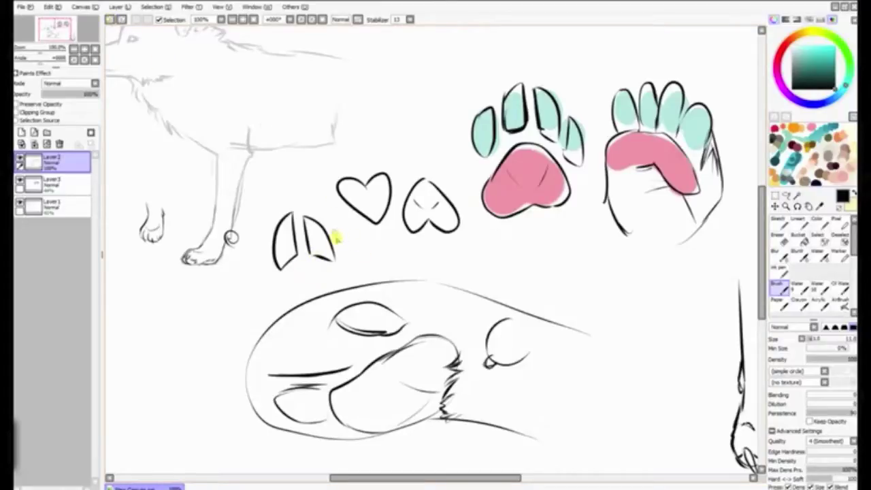
pyautogui.moveTo(336, 236); pyautogui.dragTo(340, 255)
pyautogui.moveTo(336, 236)
pyautogui.mouseDown()
pyautogui.moveTo(351, 249)
pyautogui.moveTo(346, 268)
pyautogui.mouseUp()
pyautogui.moveTo(264, 254); pyautogui.dragTo(274, 285)
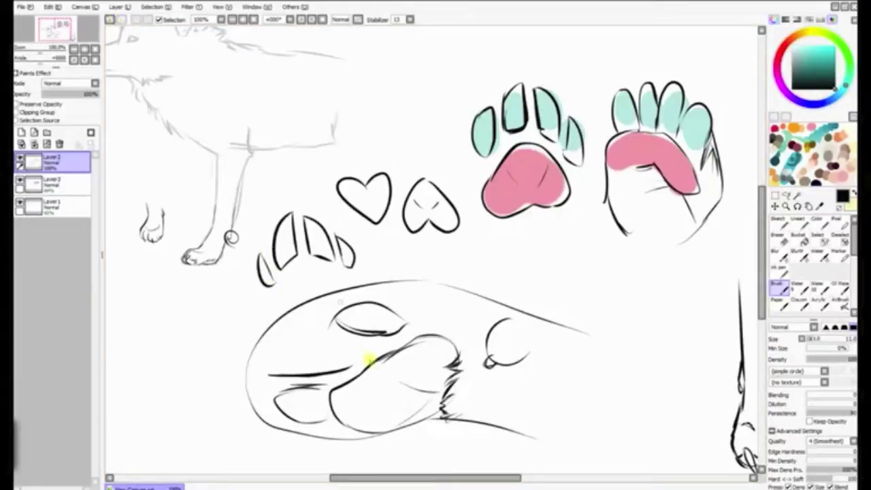
# - Draw the large paw's middle toe pad and its claws, plus two loose claw shapes in front of the paw
pyautogui.moveTo(272, 369)
pyautogui.mouseDown()
pyautogui.moveTo(296, 350)
pyautogui.moveTo(353, 346)
pyautogui.moveTo(359, 353)
pyautogui.moveTo(335, 374)
pyautogui.mouseUp()
pyautogui.moveTo(262, 367); pyautogui.dragTo(273, 368)
pyautogui.moveTo(326, 304); pyautogui.dragTo(310, 315)
pyautogui.moveTo(206, 340)
pyautogui.mouseDown()
pyautogui.moveTo(172, 343)
pyautogui.moveTo(192, 347)
pyautogui.moveTo(178, 343)
pyautogui.moveTo(181, 391)
pyautogui.moveTo(174, 353)
pyautogui.mouseUp()
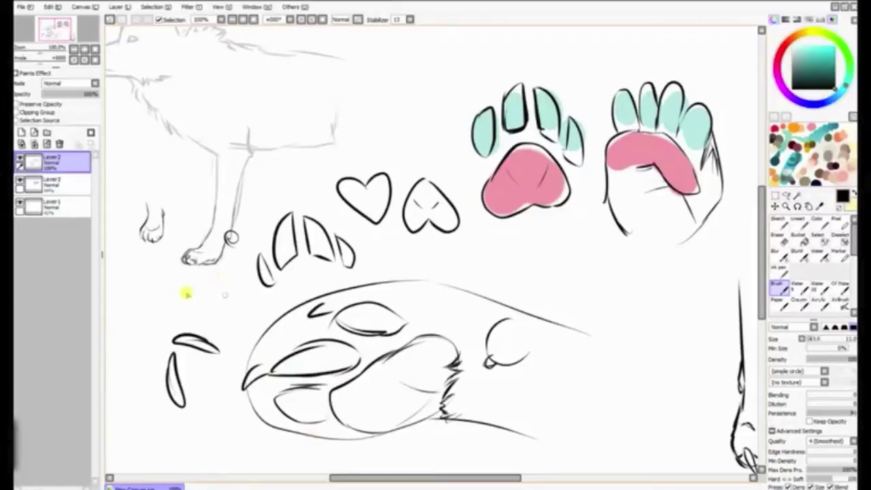
pyautogui.moveTo(167, 278)
pyautogui.mouseDown()
pyautogui.moveTo(142, 292)
pyautogui.moveTo(140, 326)
pyautogui.moveTo(165, 301)
pyautogui.mouseUp()
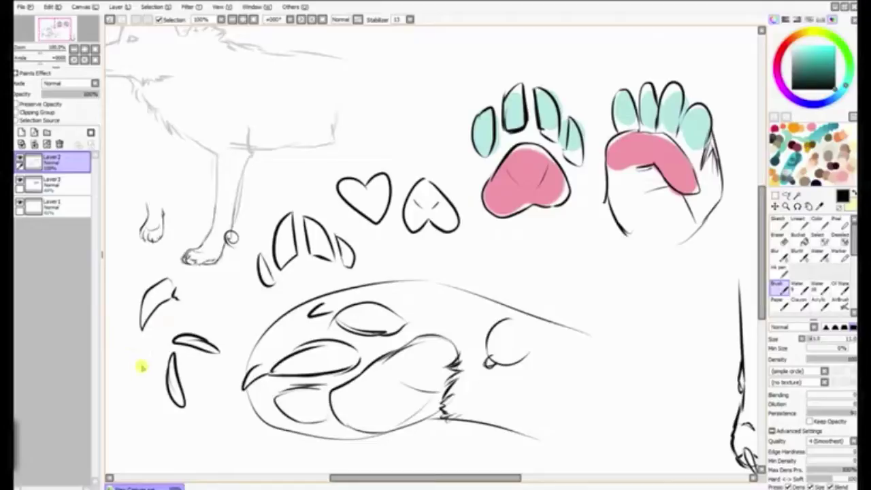
pyautogui.moveTo(142, 329); pyautogui.dragTo(174, 283)
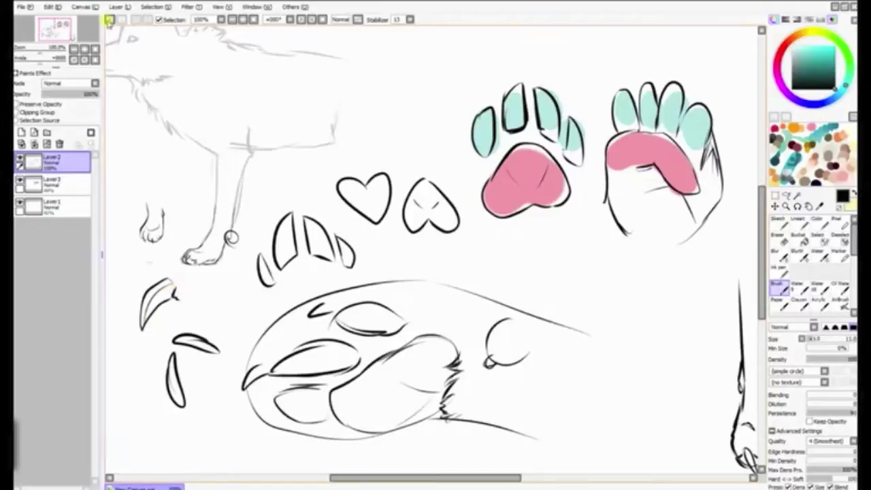
pyautogui.click(109, 19)
pyautogui.click(109, 19)
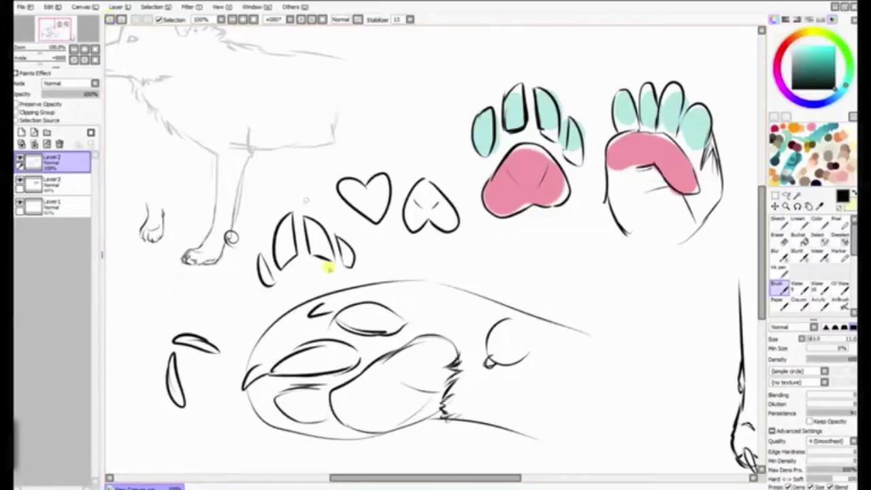
# - Add a claw to the large paw's lower toe, draw the outermost toe beneath it and darken the toe pad outlines
pyautogui.moveTo(267, 400); pyautogui.dragTo(249, 424)
pyautogui.moveTo(314, 423); pyautogui.dragTo(359, 438)
pyautogui.moveTo(304, 391)
pyautogui.mouseDown()
pyautogui.moveTo(328, 381)
pyautogui.moveTo(330, 389)
pyautogui.moveTo(342, 377)
pyautogui.mouseUp()
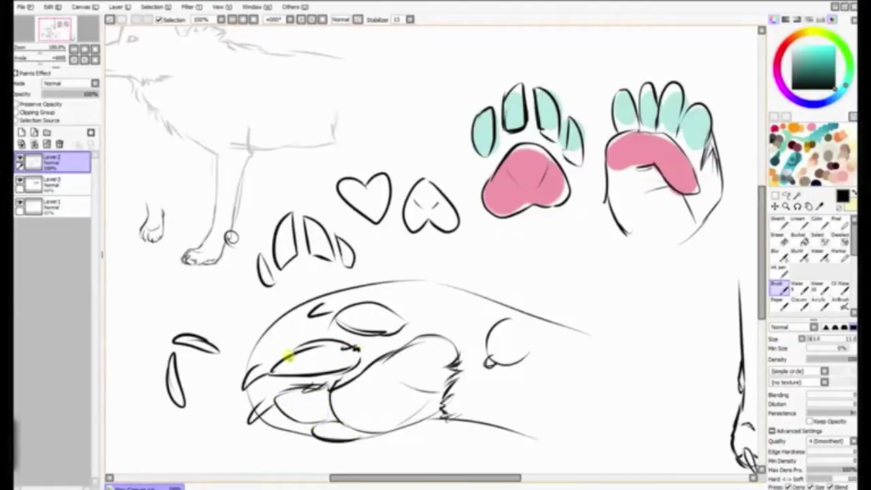
pyautogui.moveTo(288, 355)
pyautogui.mouseDown()
pyautogui.moveTo(299, 377)
pyautogui.moveTo(321, 337)
pyautogui.moveTo(358, 357)
pyautogui.moveTo(303, 378)
pyautogui.moveTo(355, 303)
pyautogui.moveTo(406, 324)
pyautogui.moveTo(384, 332)
pyautogui.moveTo(341, 319)
pyautogui.moveTo(383, 334)
pyautogui.mouseUp()
pyautogui.moveTo(305, 392)
pyautogui.mouseDown()
pyautogui.moveTo(325, 414)
pyautogui.moveTo(310, 401)
pyautogui.moveTo(319, 422)
pyautogui.moveTo(353, 442)
pyautogui.mouseUp()
# - Darken the large paw's toe contours and extend the upper and lower leg lines beyond the wrist
pyautogui.moveTo(274, 362)
pyautogui.mouseDown()
pyautogui.moveTo(279, 323)
pyautogui.moveTo(451, 284)
pyautogui.moveTo(512, 297)
pyautogui.mouseUp()
pyautogui.moveTo(269, 398)
pyautogui.mouseDown()
pyautogui.moveTo(281, 427)
pyautogui.moveTo(359, 445)
pyautogui.moveTo(452, 406)
pyautogui.mouseUp()
pyautogui.moveTo(371, 281); pyautogui.dragTo(639, 327)
pyautogui.moveTo(441, 414)
pyautogui.mouseDown()
pyautogui.moveTo(528, 399)
pyautogui.moveTo(479, 408)
pyautogui.moveTo(609, 441)
pyautogui.mouseUp()
pyautogui.moveTo(548, 414); pyautogui.dragTo(624, 438)
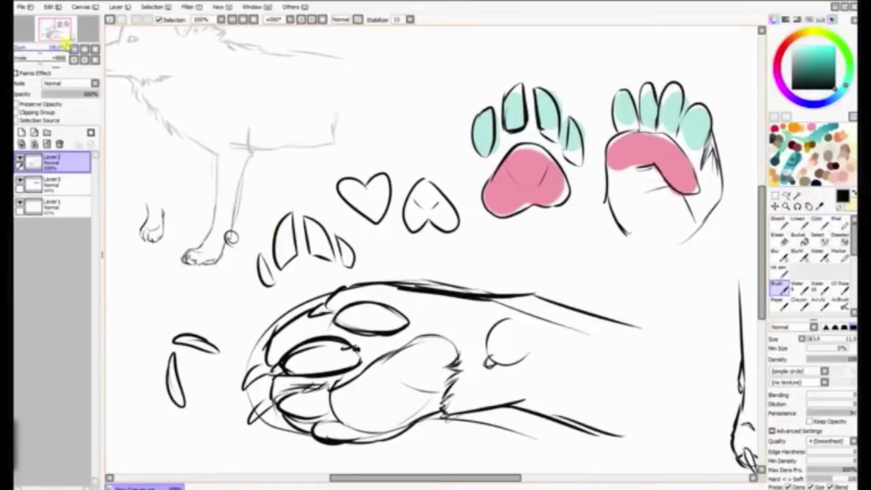
# - Draw the outline of a foreleg bending at the wrist in the empty space above the paw print
pyautogui.moveTo(66, 43)
pyautogui.mouseDown()
pyautogui.moveTo(73, 32)
pyautogui.moveTo(62, 34)
pyautogui.mouseUp()
pyautogui.moveTo(515, 34); pyautogui.dragTo(487, 76)
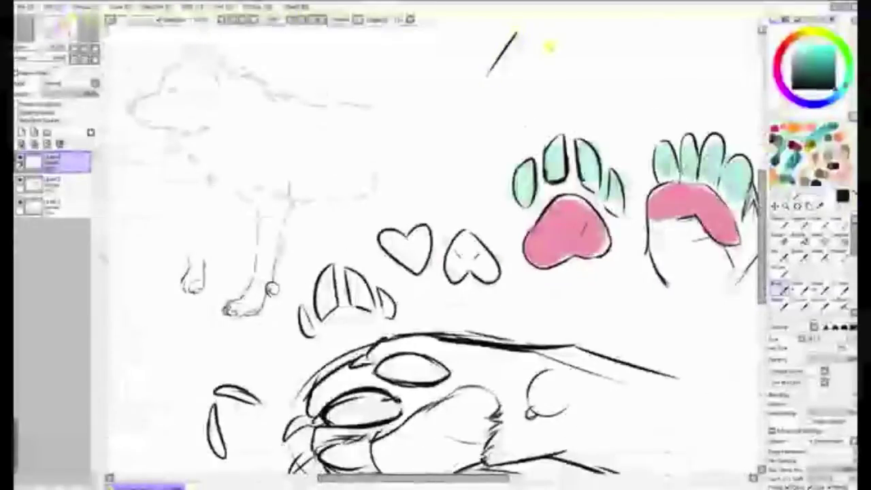
pyautogui.moveTo(554, 46); pyautogui.dragTo(502, 103)
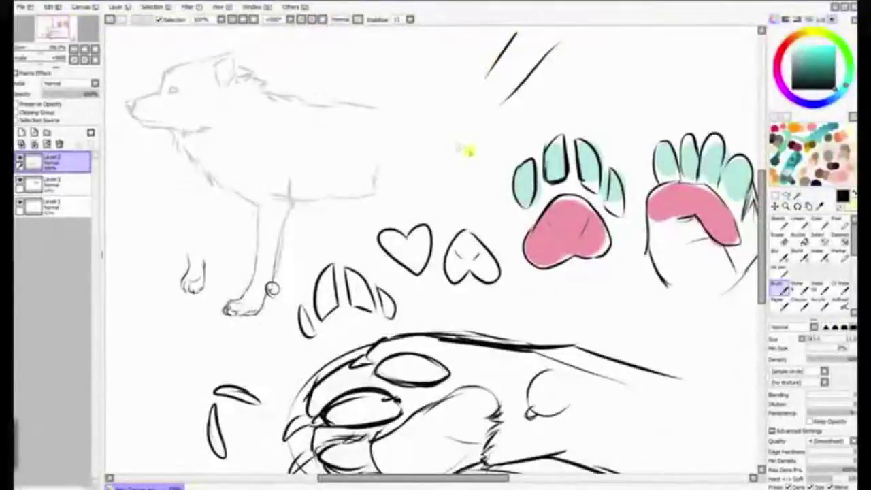
pyautogui.moveTo(469, 100); pyautogui.dragTo(459, 148)
pyautogui.moveTo(495, 103); pyautogui.dragTo(489, 136)
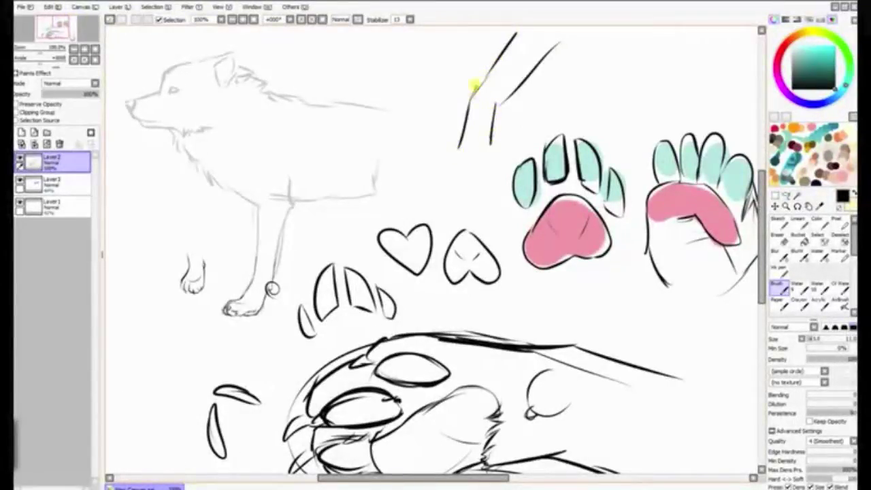
pyautogui.moveTo(245, 263)
pyautogui.mouseDown()
pyautogui.moveTo(273, 272)
pyautogui.moveTo(258, 264)
pyautogui.mouseUp()
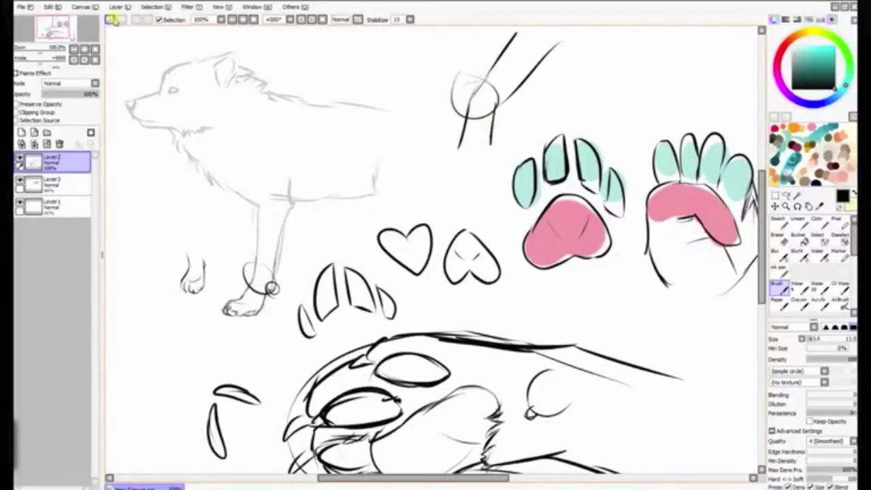
pyautogui.click(110, 19)
pyautogui.click(110, 19)
# - Draw the toes of the bent foreleg's paw and roughen the back edge of its lower leg
pyautogui.moveTo(464, 132)
pyautogui.mouseDown()
pyautogui.moveTo(453, 161)
pyautogui.moveTo(479, 172)
pyautogui.moveTo(455, 161)
pyautogui.moveTo(485, 159)
pyautogui.moveTo(447, 156)
pyautogui.moveTo(449, 171)
pyautogui.mouseUp()
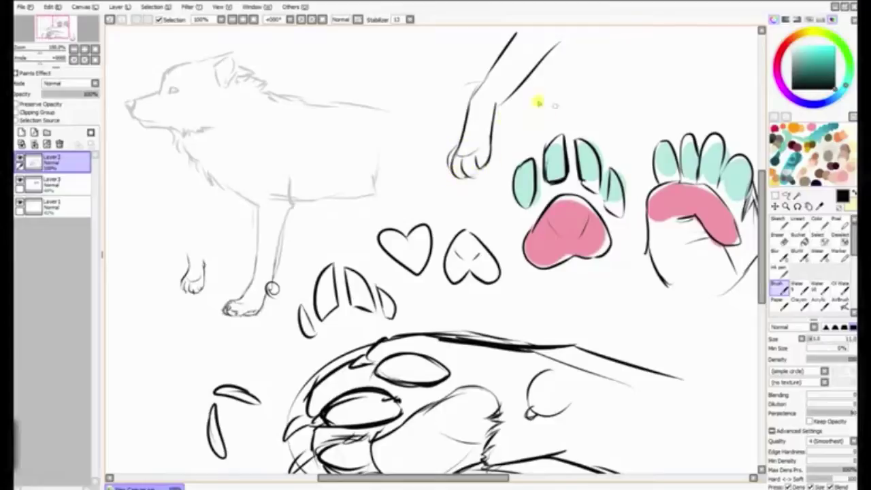
pyautogui.moveTo(59, 31); pyautogui.dragTo(58, 28)
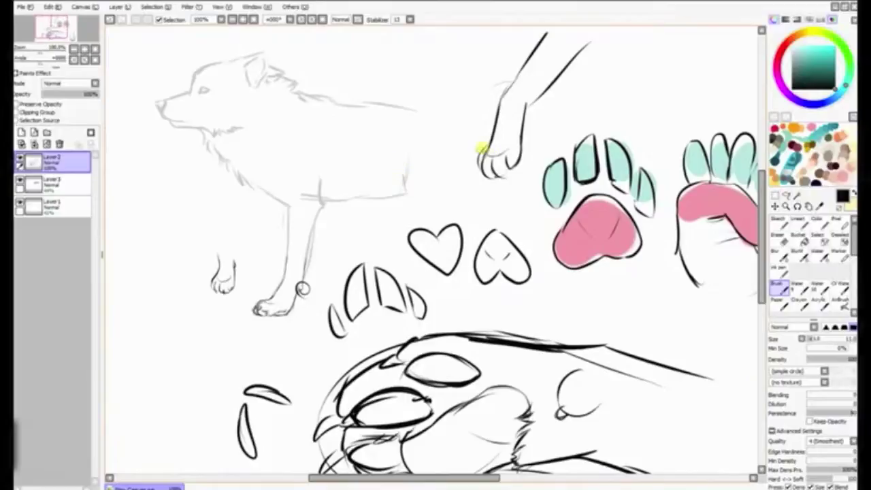
pyautogui.moveTo(499, 174)
pyautogui.mouseDown()
pyautogui.moveTo(520, 147)
pyautogui.moveTo(527, 103)
pyautogui.mouseUp()
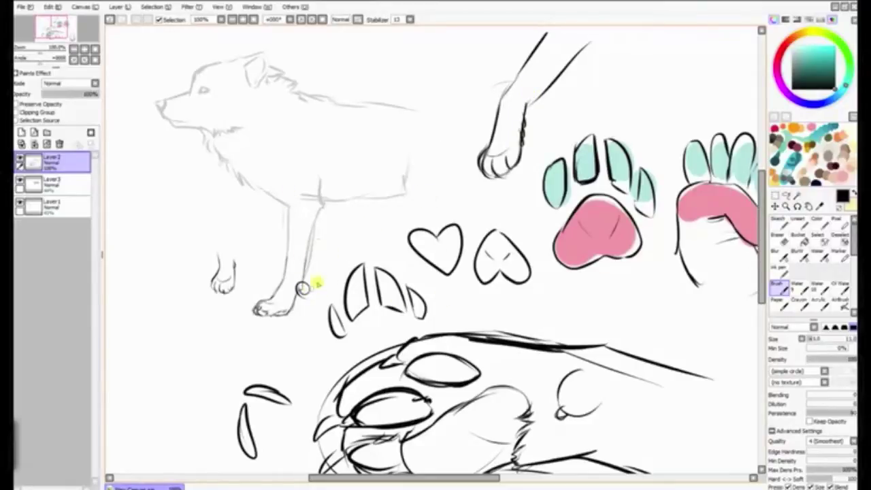
# - Draw a raised, folded foreleg on the wolf sketch and erase the small circle behind the standing leg's wrist
pyautogui.moveTo(66, 28); pyautogui.dragTo(68, 27)
pyautogui.moveTo(249, 216)
pyautogui.mouseDown()
pyautogui.moveTo(196, 233)
pyautogui.moveTo(218, 273)
pyautogui.moveTo(227, 254)
pyautogui.moveTo(219, 249)
pyautogui.moveTo(272, 229)
pyautogui.mouseUp()
pyautogui.press('e')
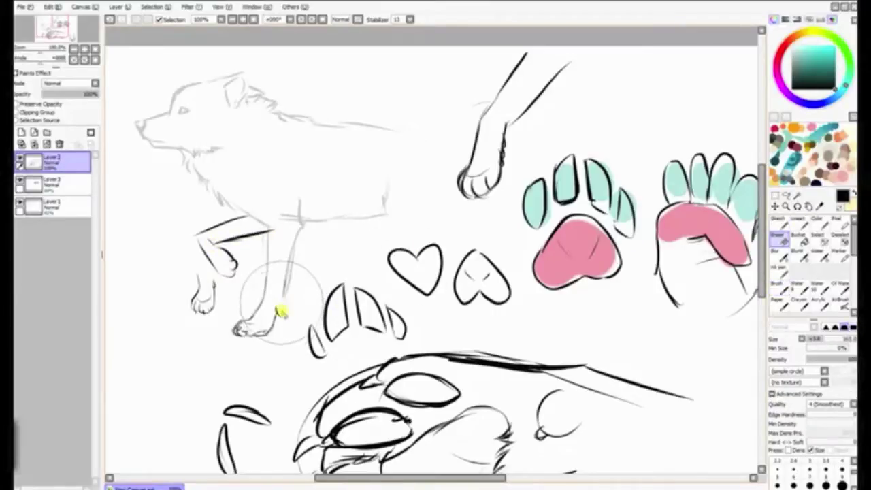
pyautogui.click(779, 286)
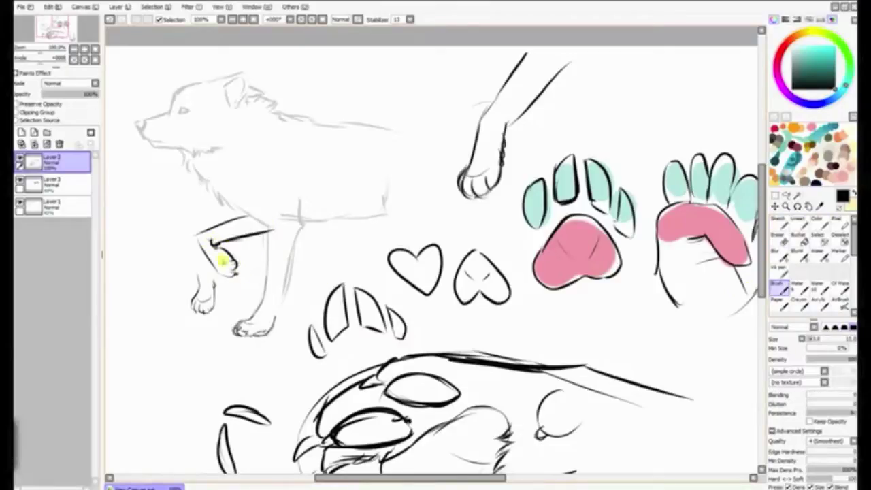
# - Darken the raised foreleg with an oval on its upper part, and draw an angular joint diagram in front of it
pyautogui.moveTo(200, 230); pyautogui.dragTo(204, 259)
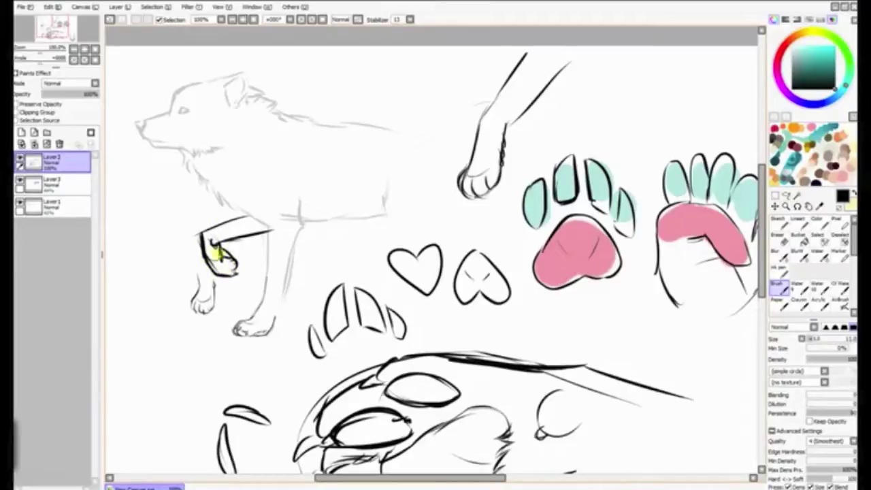
pyautogui.moveTo(204, 242); pyautogui.dragTo(217, 277)
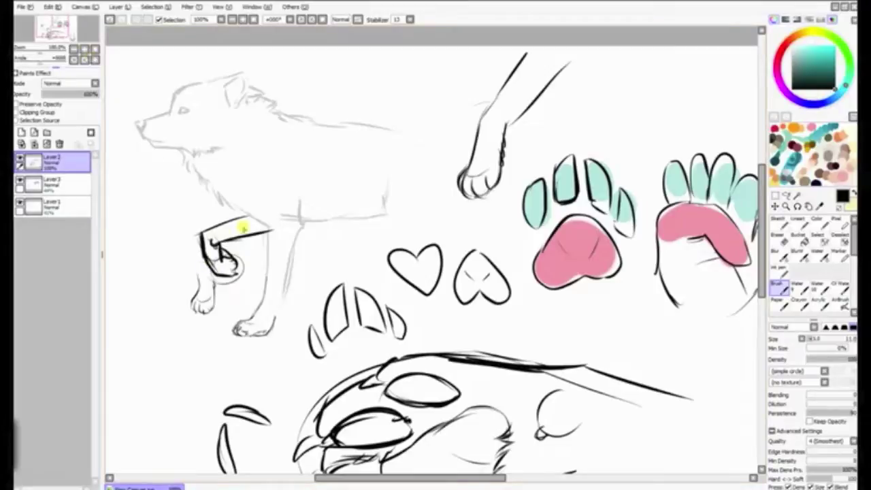
pyautogui.moveTo(221, 239)
pyautogui.mouseDown()
pyautogui.moveTo(230, 215)
pyautogui.moveTo(207, 236)
pyautogui.mouseUp()
pyautogui.moveTo(201, 206)
pyautogui.mouseDown()
pyautogui.moveTo(152, 226)
pyautogui.moveTo(154, 262)
pyautogui.moveTo(183, 273)
pyautogui.mouseUp()
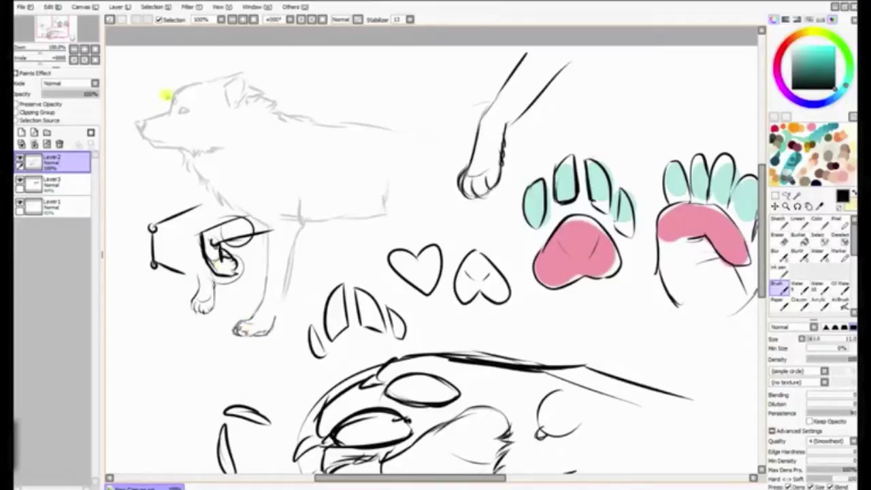
# - Draw a narrow pad for the large paw's outermost toe, erase its rough lower outline and redraw it with a claw
pyautogui.moveTo(41, 25); pyautogui.dragTo(43, 29)
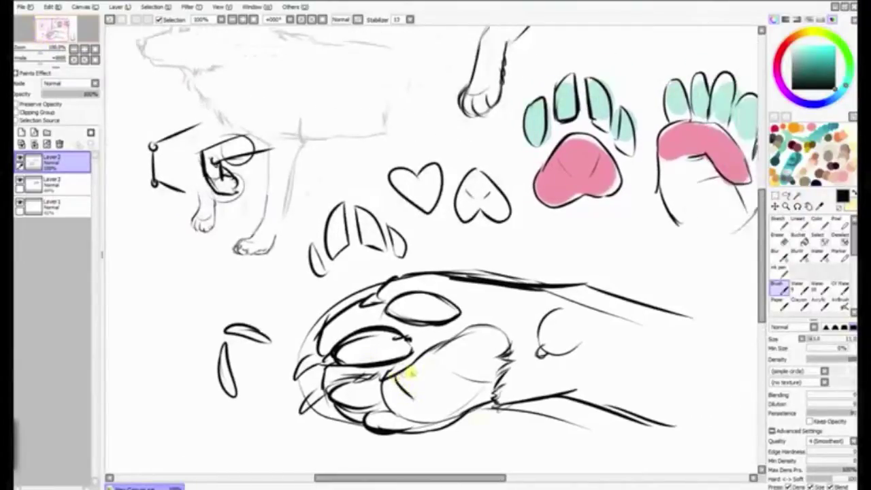
pyautogui.moveTo(400, 372)
pyautogui.mouseDown()
pyautogui.moveTo(414, 395)
pyautogui.moveTo(439, 406)
pyautogui.moveTo(385, 412)
pyautogui.moveTo(443, 412)
pyautogui.moveTo(379, 412)
pyautogui.moveTo(400, 383)
pyautogui.moveTo(399, 422)
pyautogui.moveTo(421, 418)
pyautogui.mouseUp()
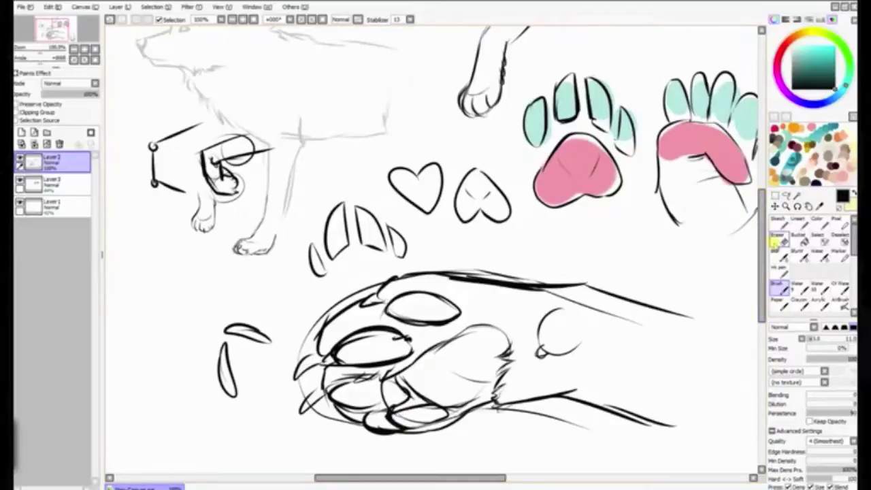
pyautogui.click(774, 240)
pyautogui.moveTo(370, 418)
pyautogui.mouseDown()
pyautogui.moveTo(388, 443)
pyautogui.moveTo(326, 434)
pyautogui.mouseUp()
pyautogui.click(778, 287)
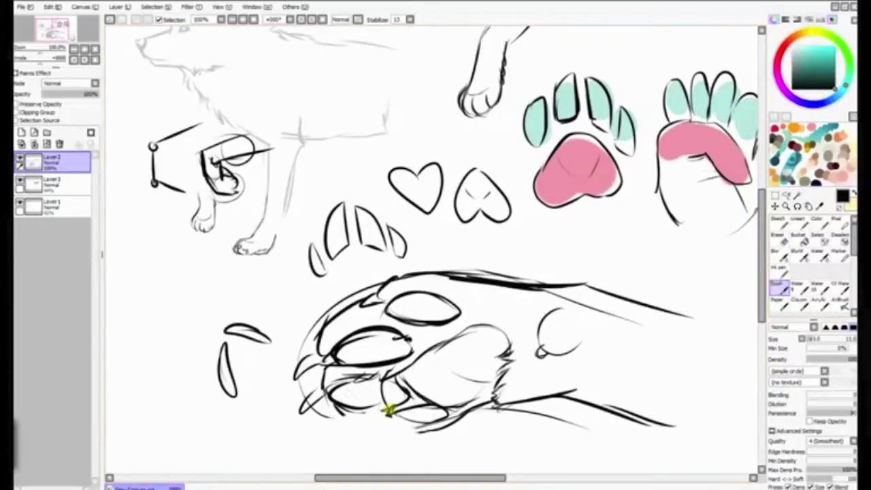
pyautogui.moveTo(378, 430); pyautogui.dragTo(425, 432)
# - Darken the claws on the large paw's upper toes and erase the two loose claw shapes in front of it
pyautogui.moveTo(366, 306); pyautogui.dragTo(376, 292)
pyautogui.moveTo(296, 377)
pyautogui.mouseDown()
pyautogui.moveTo(326, 362)
pyautogui.moveTo(314, 351)
pyautogui.mouseUp()
pyautogui.moveTo(60, 36); pyautogui.dragTo(56, 34)
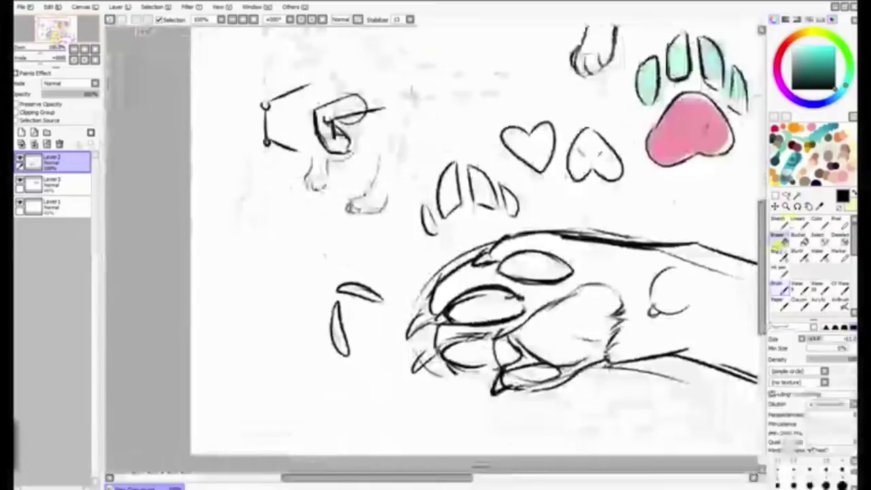
pyautogui.moveTo(317, 301)
pyautogui.mouseDown()
pyautogui.moveTo(348, 352)
pyautogui.moveTo(362, 296)
pyautogui.mouseUp()
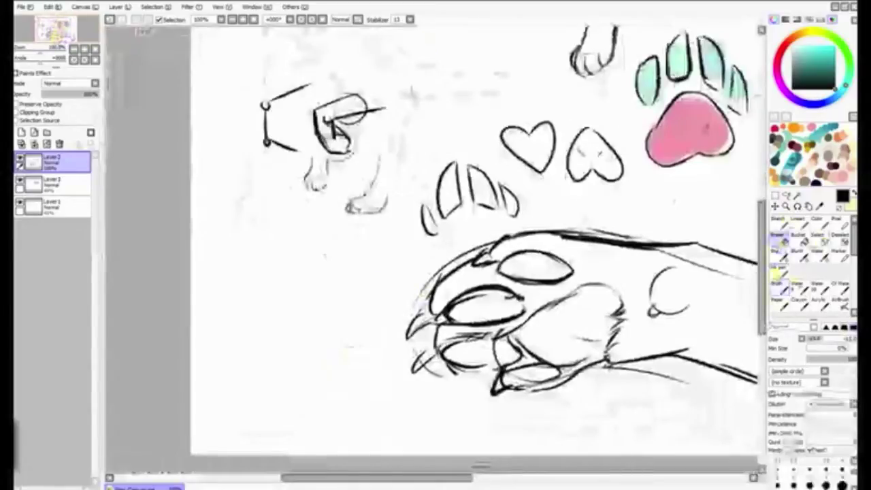
# - Draw a small side-view paw with its lower leg beneath the wolf's front feet
pyautogui.click(777, 285)
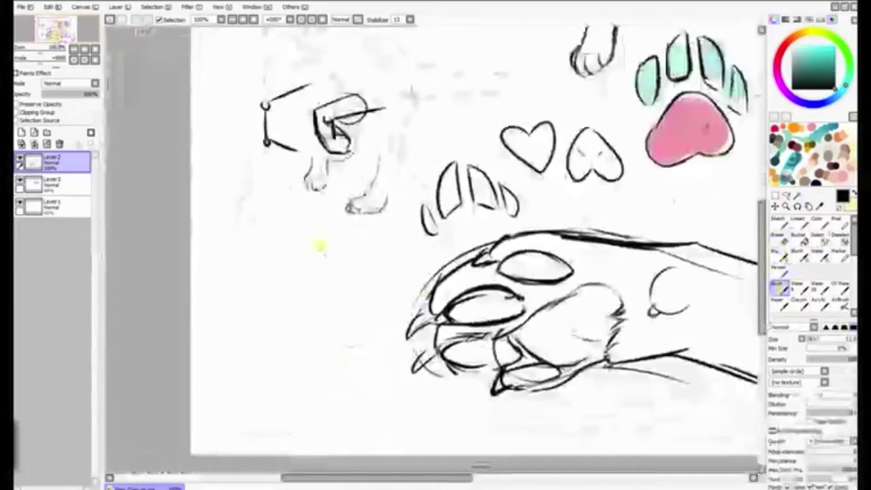
pyautogui.moveTo(273, 249)
pyautogui.mouseDown()
pyautogui.moveTo(257, 276)
pyautogui.moveTo(270, 264)
pyautogui.moveTo(274, 280)
pyautogui.moveTo(311, 279)
pyautogui.mouseUp()
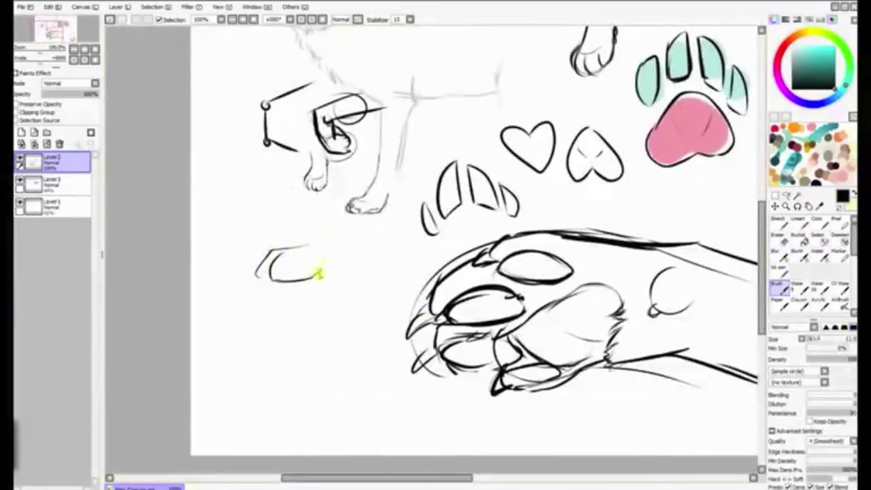
pyautogui.moveTo(314, 219)
pyautogui.mouseDown()
pyautogui.moveTo(301, 245)
pyautogui.moveTo(312, 223)
pyautogui.moveTo(320, 271)
pyautogui.mouseUp()
# - Draw a small underside paw with four toe pads, a main pad and leg lines below the side-view paw
pyautogui.moveTo(267, 295)
pyautogui.mouseDown()
pyautogui.moveTo(242, 324)
pyautogui.moveTo(255, 336)
pyautogui.moveTo(239, 311)
pyautogui.moveTo(297, 296)
pyautogui.moveTo(243, 314)
pyautogui.moveTo(273, 344)
pyautogui.moveTo(281, 300)
pyautogui.moveTo(266, 305)
pyautogui.moveTo(252, 316)
pyautogui.moveTo(272, 328)
pyautogui.moveTo(324, 325)
pyautogui.moveTo(318, 330)
pyautogui.moveTo(334, 300)
pyautogui.mouseUp()
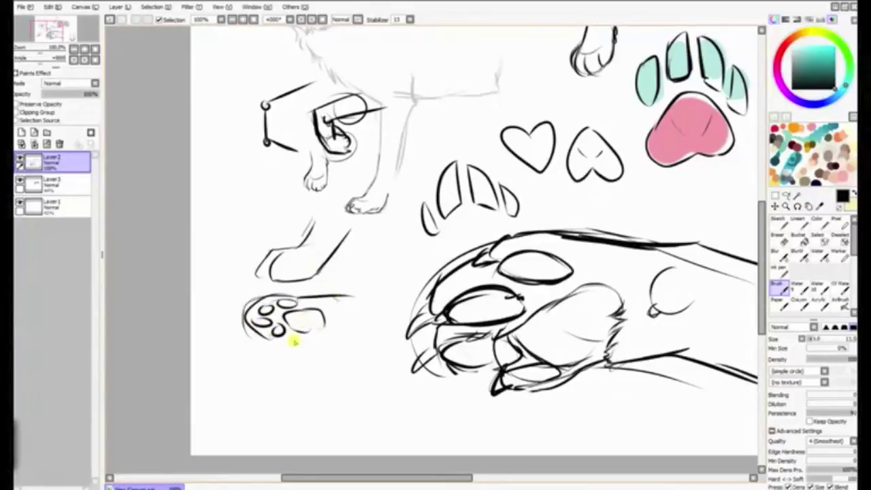
pyautogui.moveTo(294, 342); pyautogui.dragTo(361, 339)
pyautogui.moveTo(306, 295); pyautogui.dragTo(394, 297)
# - Draw a small top-view paw with toes and leg lines below the underside paw, and add claws to the side-view paw
pyautogui.moveTo(274, 355)
pyautogui.mouseDown()
pyautogui.moveTo(263, 360)
pyautogui.moveTo(270, 389)
pyautogui.moveTo(278, 352)
pyautogui.moveTo(347, 366)
pyautogui.mouseUp()
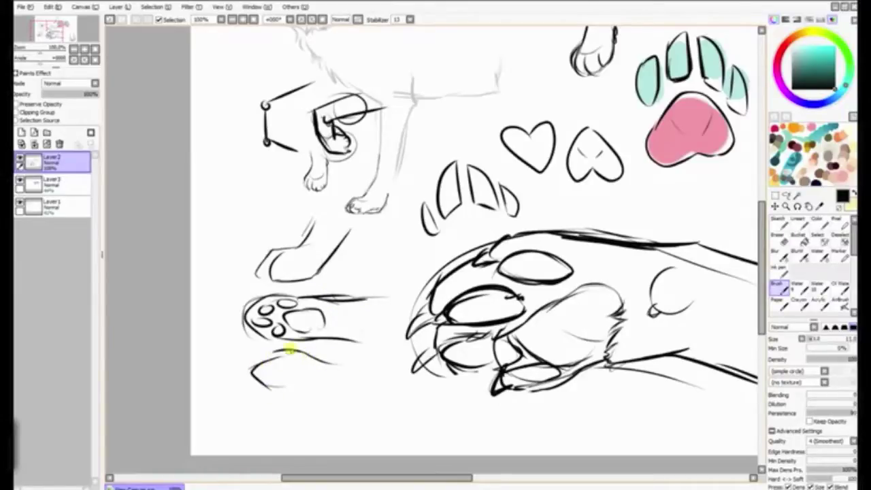
pyautogui.moveTo(288, 351)
pyautogui.mouseDown()
pyautogui.moveTo(265, 386)
pyautogui.moveTo(286, 394)
pyautogui.moveTo(291, 355)
pyautogui.mouseUp()
pyautogui.moveTo(286, 396); pyautogui.dragTo(333, 387)
pyautogui.moveTo(286, 352); pyautogui.dragTo(361, 367)
pyautogui.moveTo(316, 382); pyautogui.dragTo(370, 393)
pyautogui.moveTo(260, 265)
pyautogui.mouseDown()
pyautogui.moveTo(266, 275)
pyautogui.moveTo(264, 262)
pyautogui.moveTo(278, 261)
pyautogui.moveTo(321, 276)
pyautogui.mouseUp()
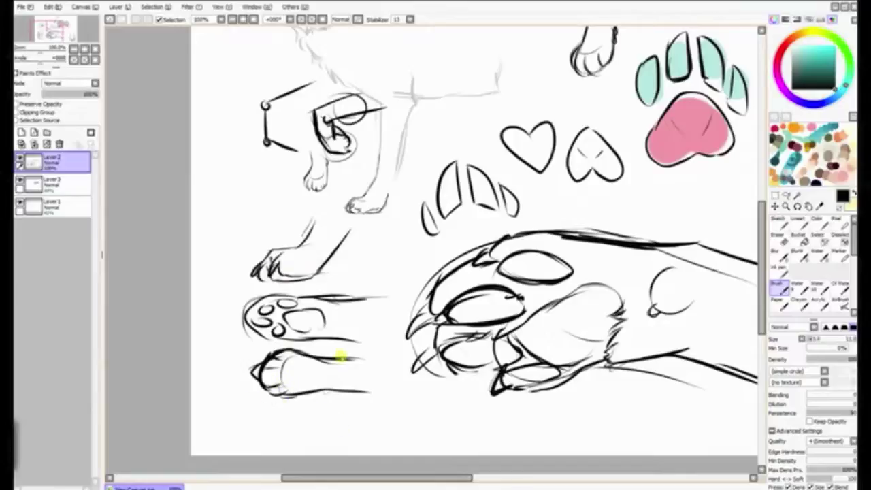
# - Draw a small bent paw facing the opposite way below the others, and add a short mark on the underside paw's leg
pyautogui.moveTo(255, 413)
pyautogui.mouseDown()
pyautogui.moveTo(374, 413)
pyautogui.moveTo(378, 436)
pyautogui.moveTo(342, 442)
pyautogui.mouseUp()
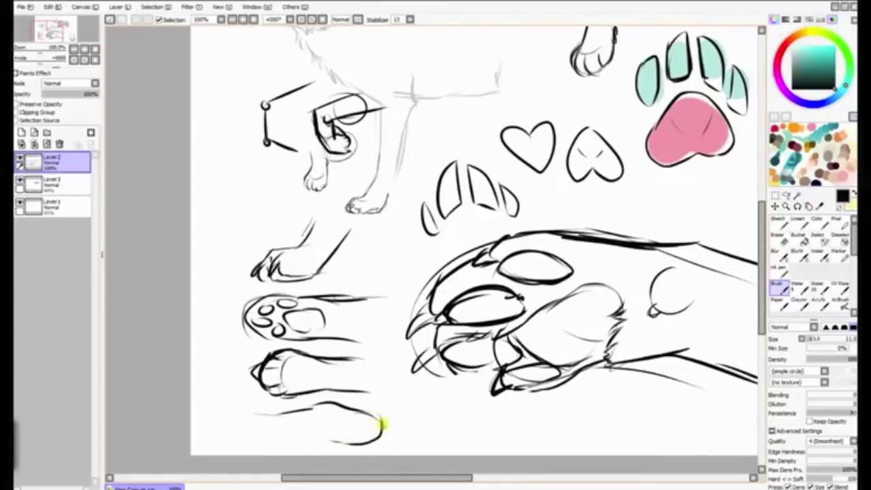
pyautogui.moveTo(281, 454); pyautogui.dragTo(338, 426)
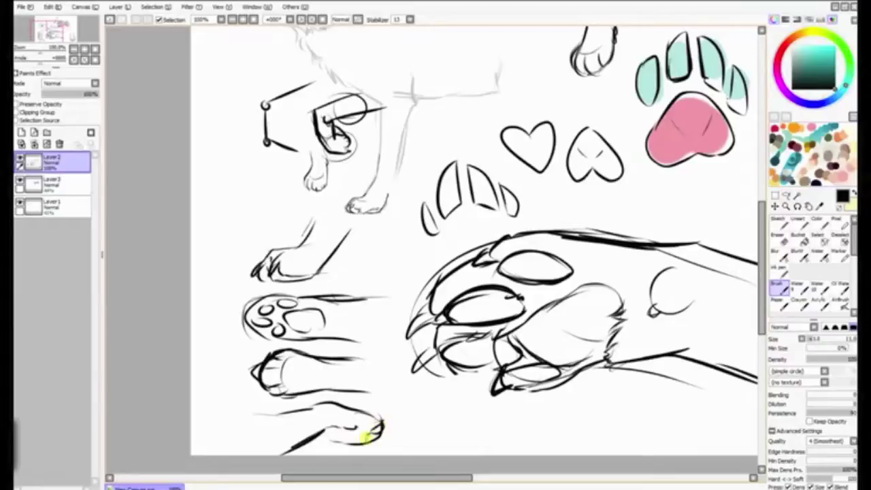
pyautogui.moveTo(365, 428)
pyautogui.mouseDown()
pyautogui.moveTo(345, 443)
pyautogui.moveTo(373, 414)
pyautogui.moveTo(273, 416)
pyautogui.mouseUp()
pyautogui.moveTo(329, 298); pyautogui.dragTo(342, 310)
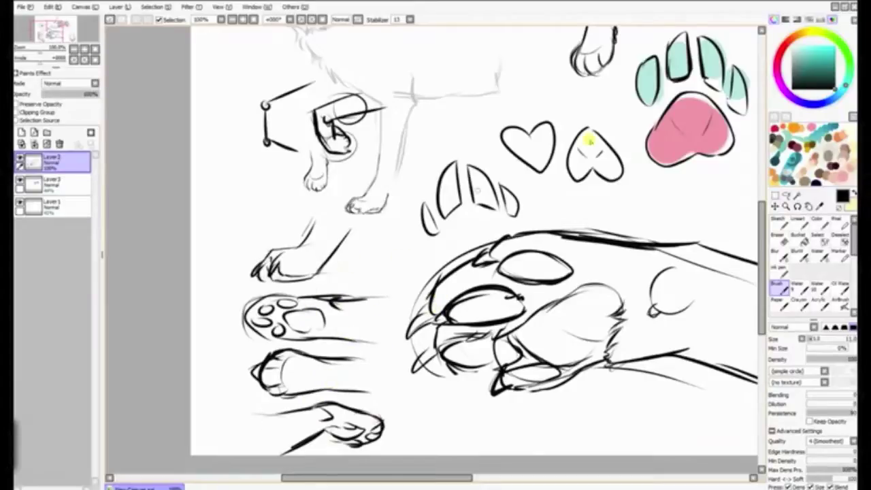
# - Choose crimson as the drawing colour and erase the dark claws from the toes of the small side-view paw
pyautogui.rightClick(775, 130)
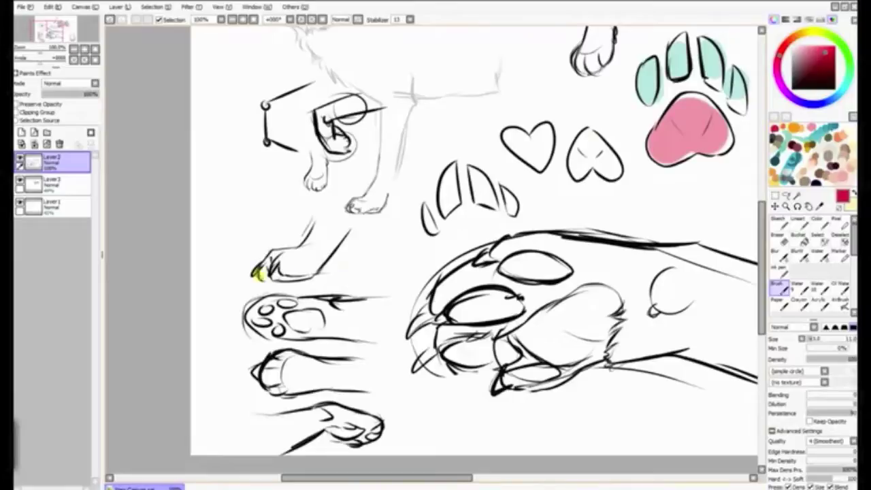
pyautogui.click(777, 237)
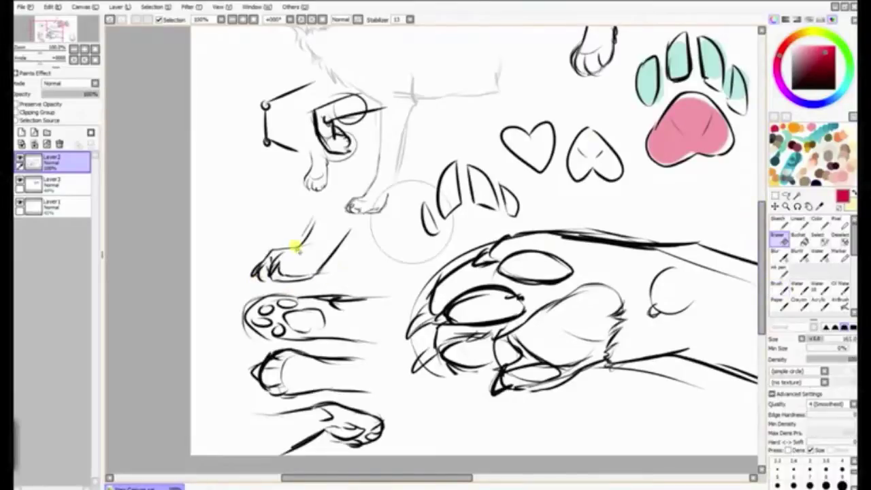
pyautogui.moveTo(270, 258); pyautogui.dragTo(284, 270)
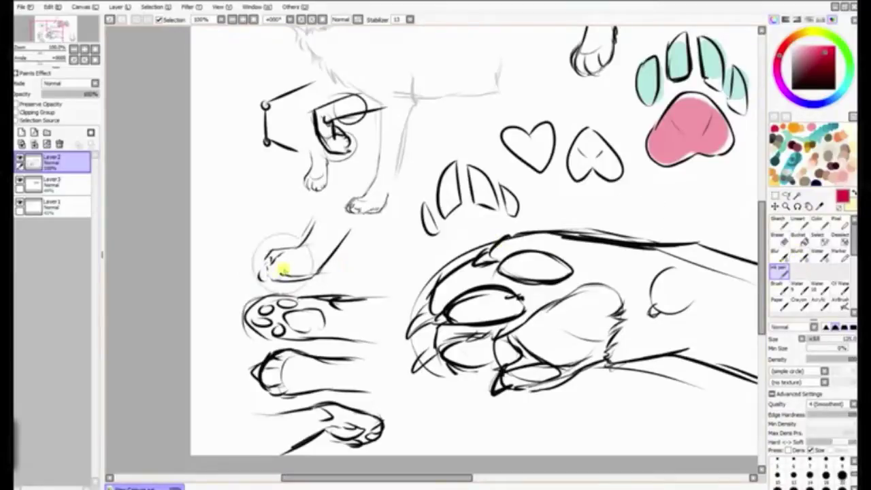
# - Draw curved red claw studies beside the bent-leg diagram, including open outlines and one claw filled in solid
pyautogui.click(778, 288)
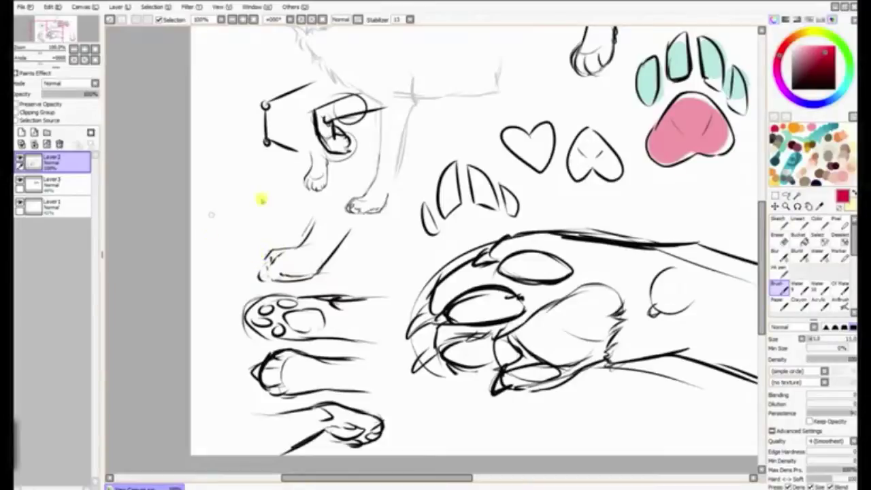
pyautogui.moveTo(226, 171)
pyautogui.mouseDown()
pyautogui.moveTo(240, 230)
pyautogui.moveTo(246, 159)
pyautogui.moveTo(232, 183)
pyautogui.moveTo(241, 234)
pyautogui.moveTo(233, 204)
pyautogui.moveTo(242, 162)
pyautogui.moveTo(242, 223)
pyautogui.moveTo(235, 170)
pyautogui.mouseUp()
pyautogui.moveTo(246, 204); pyautogui.dragTo(246, 160)
pyautogui.moveTo(226, 202)
pyautogui.mouseDown()
pyautogui.moveTo(237, 168)
pyautogui.moveTo(240, 229)
pyautogui.moveTo(245, 149)
pyautogui.mouseUp()
pyautogui.moveTo(239, 82)
pyautogui.mouseDown()
pyautogui.moveTo(212, 97)
pyautogui.moveTo(206, 113)
pyautogui.moveTo(208, 140)
pyautogui.moveTo(241, 102)
pyautogui.moveTo(242, 81)
pyautogui.moveTo(222, 144)
pyautogui.mouseUp()
pyautogui.moveTo(238, 133)
pyautogui.mouseDown()
pyautogui.moveTo(224, 159)
pyautogui.moveTo(235, 121)
pyautogui.mouseUp()
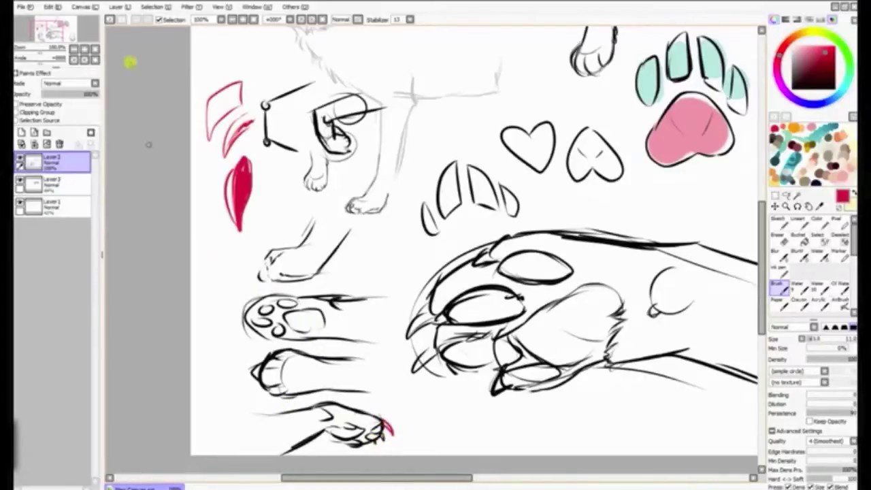
# - Undo the long red claw on the lowest bent paw, redraw it smaller, and undo the extra claw on the top-view paw
pyautogui.click(107, 21)
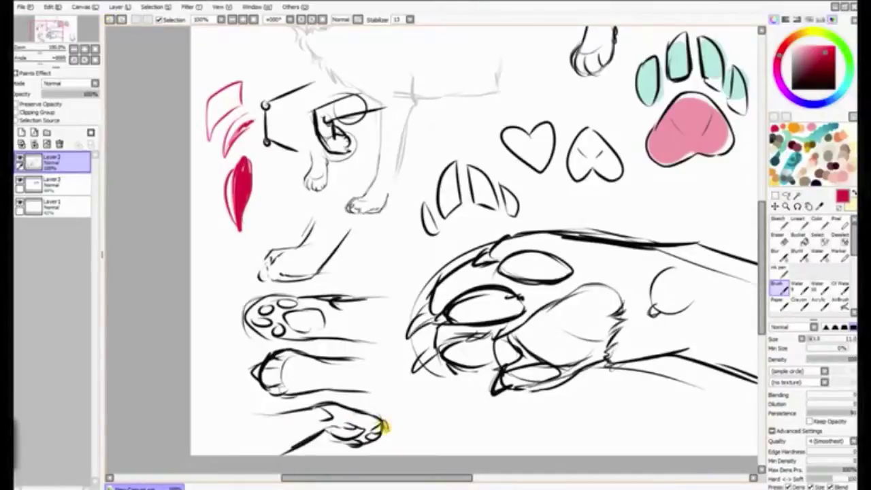
pyautogui.moveTo(378, 428); pyautogui.dragTo(383, 425)
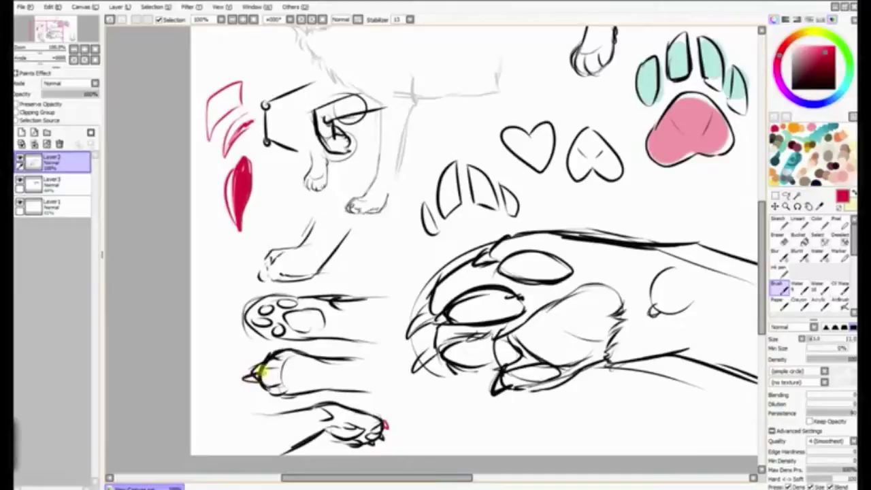
pyautogui.click(109, 19)
# - Mark the claws on the top-view paw's toes with short red strokes using the Ink pen at size 20
pyautogui.click(779, 270)
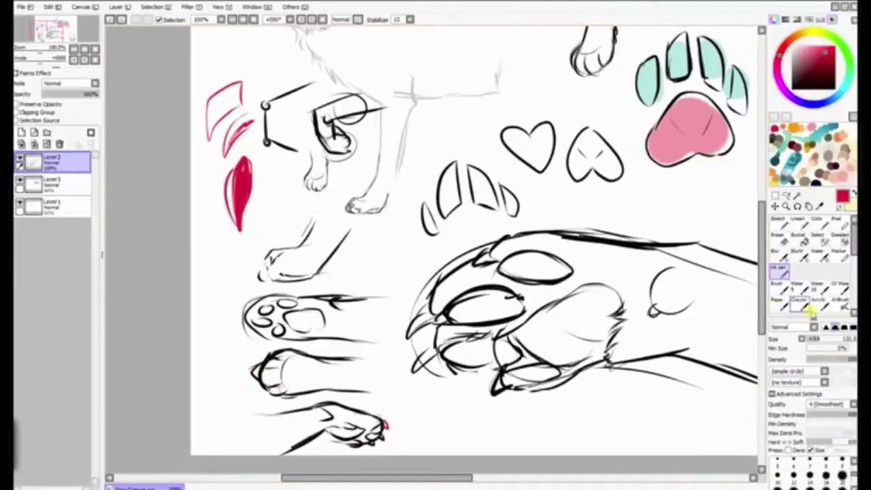
pyautogui.click(841, 474)
pyautogui.moveTo(262, 375); pyautogui.dragTo(265, 394)
pyautogui.moveTo(266, 360); pyautogui.dragTo(272, 352)
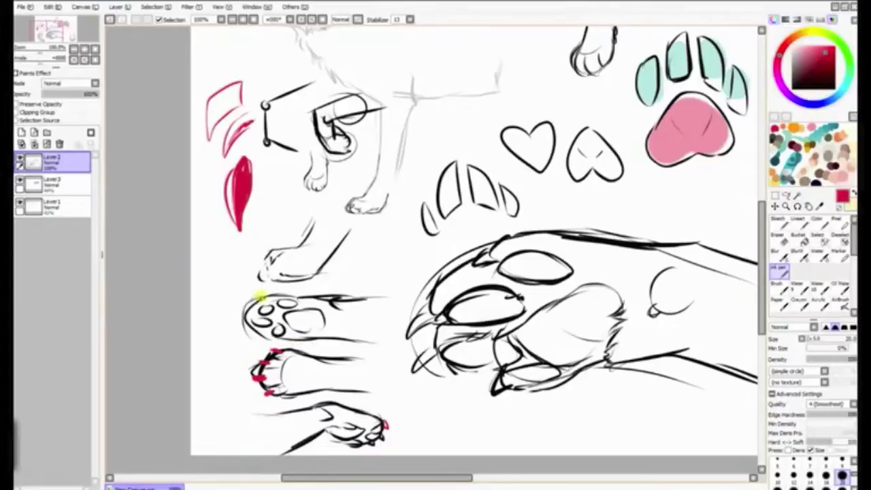
pyautogui.moveTo(256, 307)
pyautogui.mouseDown()
pyautogui.moveTo(246, 308)
pyautogui.moveTo(250, 334)
pyautogui.mouseUp()
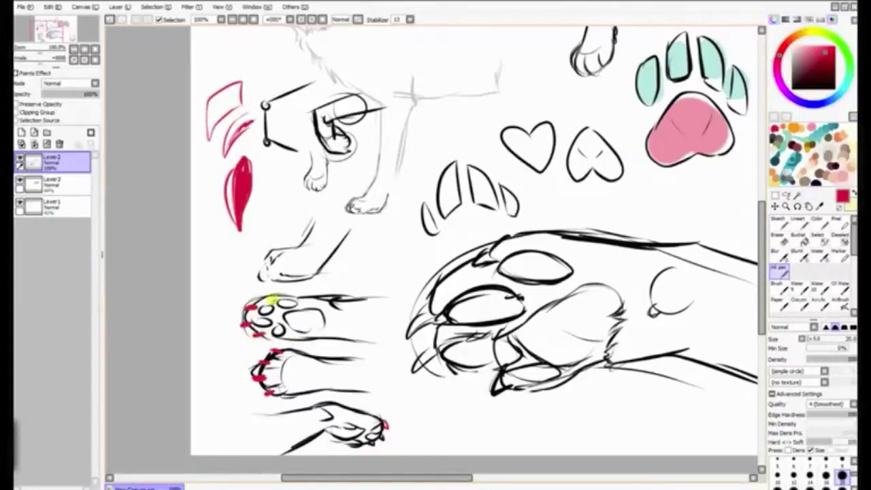
pyautogui.moveTo(264, 295)
pyautogui.mouseDown()
pyautogui.moveTo(275, 299)
pyautogui.moveTo(271, 268)
pyautogui.moveTo(252, 275)
pyautogui.mouseUp()
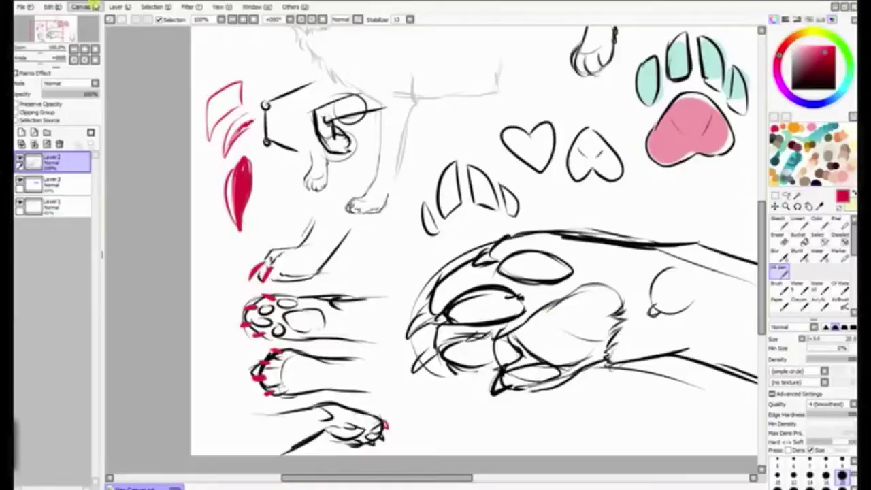
pyautogui.click(109, 20)
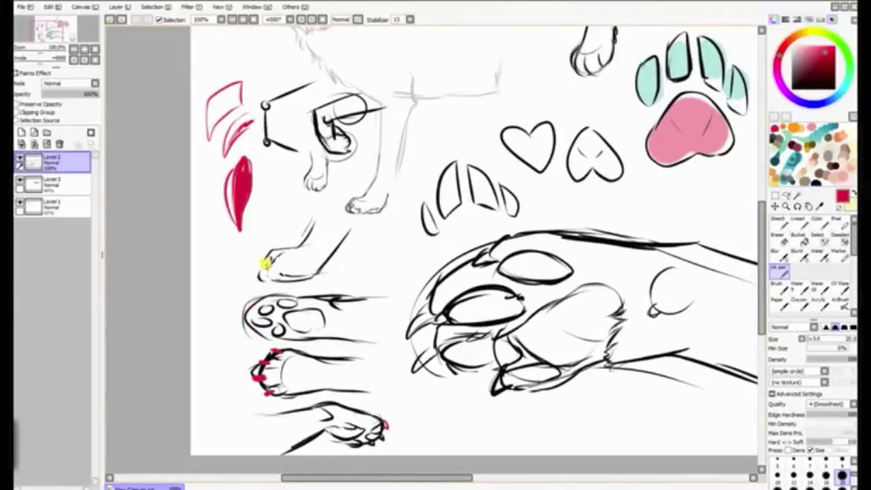
pyautogui.hotkey('ctrl', 'z')
# - Mark the claws in red on the small side-view paw and around the toes of the small underside paw
pyautogui.moveTo(259, 272); pyautogui.dragTo(270, 267)
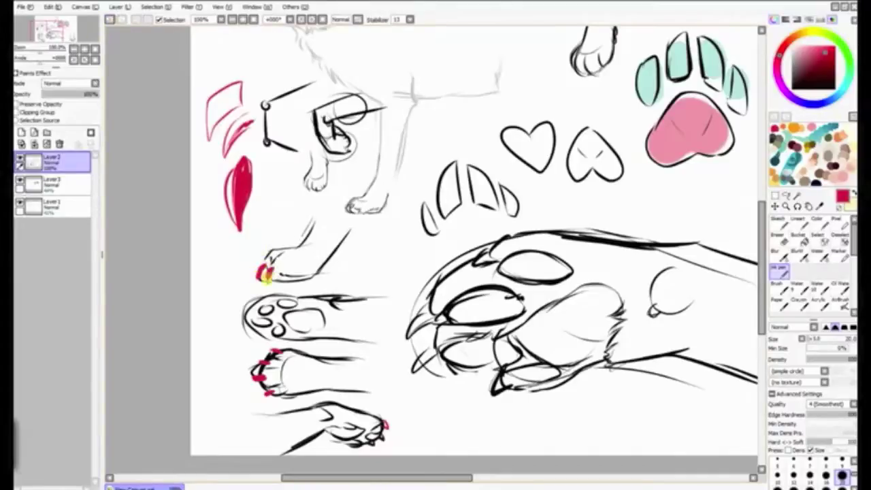
pyautogui.moveTo(240, 322); pyautogui.dragTo(253, 319)
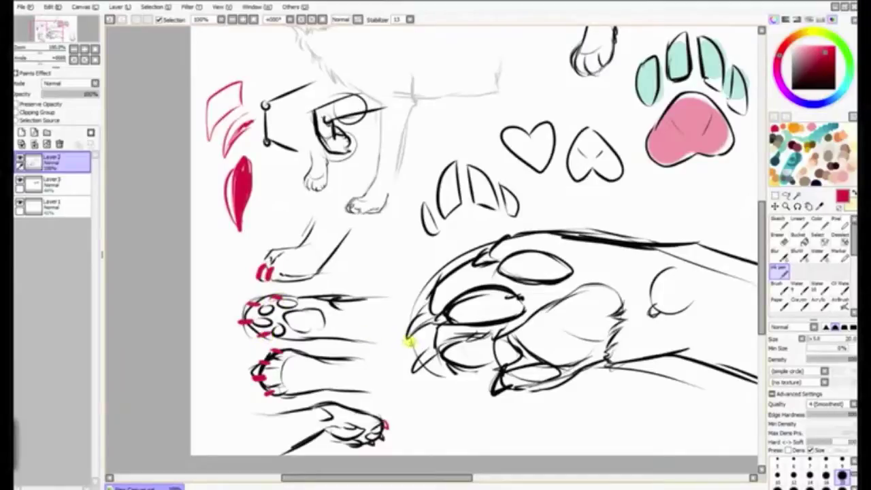
# - Draw a narrow lower leg with a small paw in black with the Brush, above the gap between the paw print and hand
pyautogui.click(43, 34)
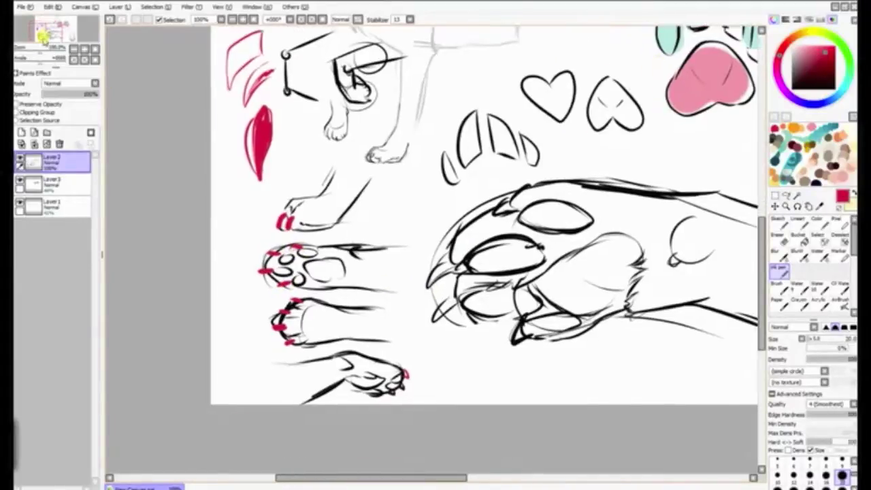
pyautogui.moveTo(39, 51)
pyautogui.mouseDown()
pyautogui.moveTo(42, 29)
pyautogui.moveTo(39, 51)
pyautogui.moveTo(59, 26)
pyautogui.mouseUp()
pyautogui.click(41, 32)
pyautogui.moveTo(805, 77)
pyautogui.mouseDown()
pyautogui.moveTo(806, 69)
pyautogui.moveTo(836, 83)
pyautogui.mouseUp()
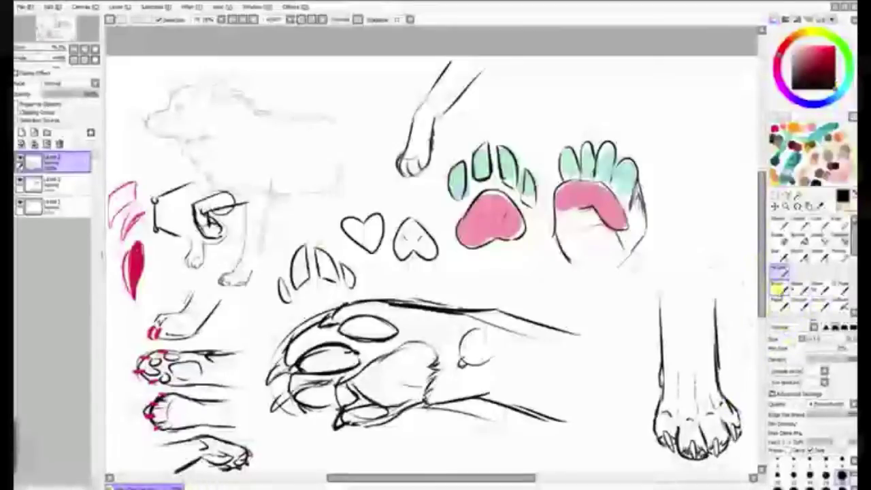
pyautogui.click(779, 286)
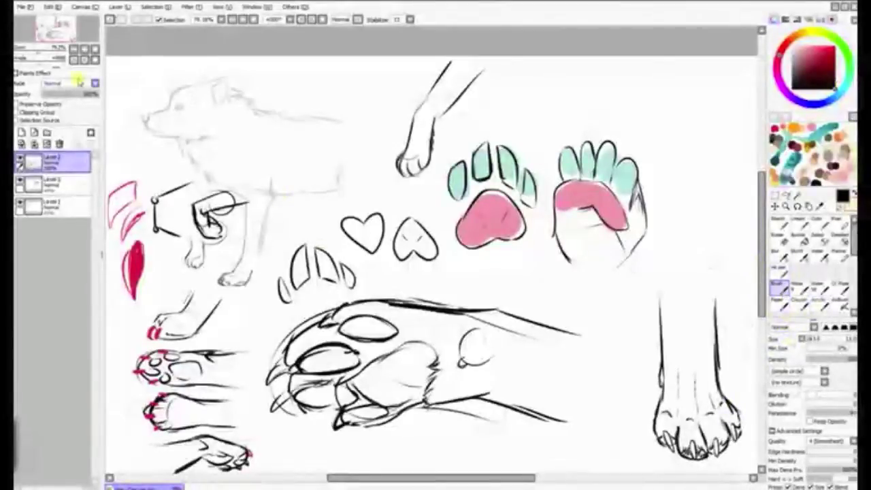
pyautogui.moveTo(50, 41)
pyautogui.mouseDown()
pyautogui.moveTo(53, 35)
pyautogui.moveTo(35, 52)
pyautogui.moveTo(54, 32)
pyautogui.mouseUp()
pyautogui.moveTo(172, 353); pyautogui.dragTo(563, 246)
pyautogui.moveTo(44, 35)
pyautogui.mouseDown()
pyautogui.moveTo(28, 33)
pyautogui.moveTo(49, 35)
pyautogui.mouseUp()
pyautogui.moveTo(347, 51); pyautogui.dragTo(351, 81)
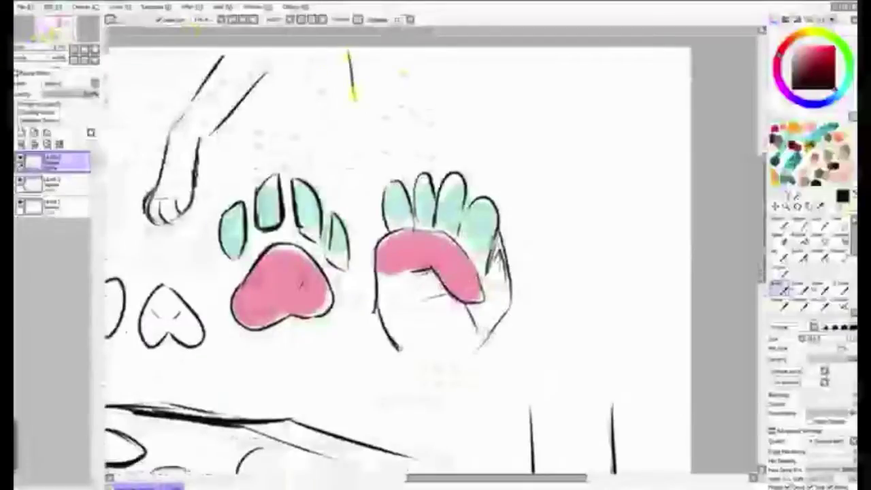
pyautogui.moveTo(341, 144)
pyautogui.mouseDown()
pyautogui.moveTo(357, 144)
pyautogui.moveTo(341, 157)
pyautogui.mouseUp()
pyautogui.moveTo(359, 144)
pyautogui.mouseDown()
pyautogui.moveTo(334, 143)
pyautogui.moveTo(352, 157)
pyautogui.moveTo(366, 151)
pyautogui.moveTo(378, 48)
pyautogui.mouseUp()
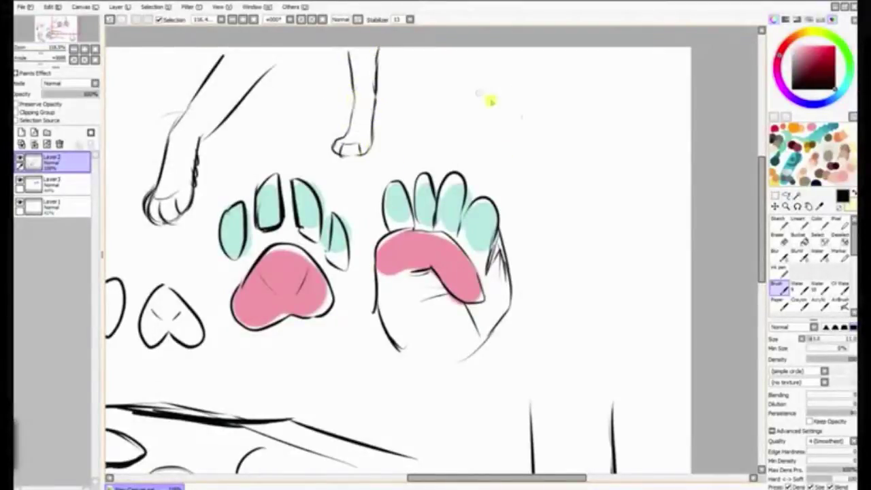
# - Draw a sharply folded leg with its small paw tucked back beneath it, above the coloured hand
pyautogui.moveTo(452, 63)
pyautogui.mouseDown()
pyautogui.moveTo(421, 71)
pyautogui.moveTo(425, 102)
pyautogui.mouseUp()
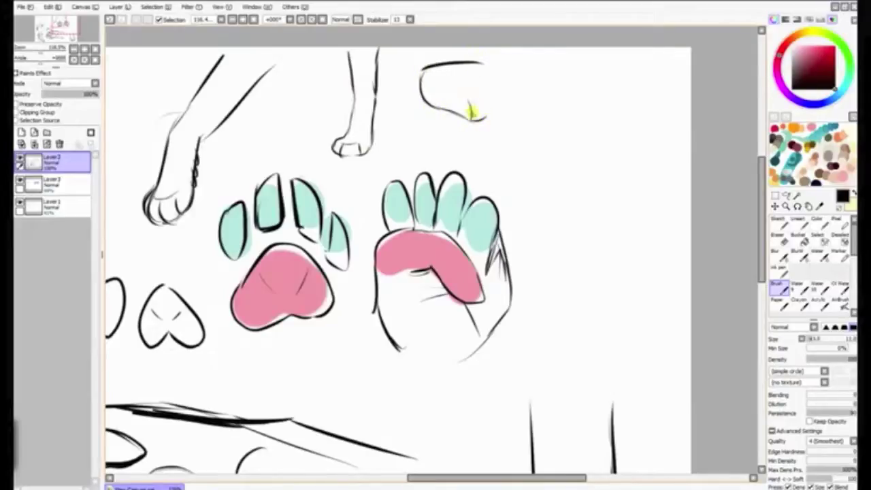
pyautogui.moveTo(470, 111); pyautogui.dragTo(466, 98)
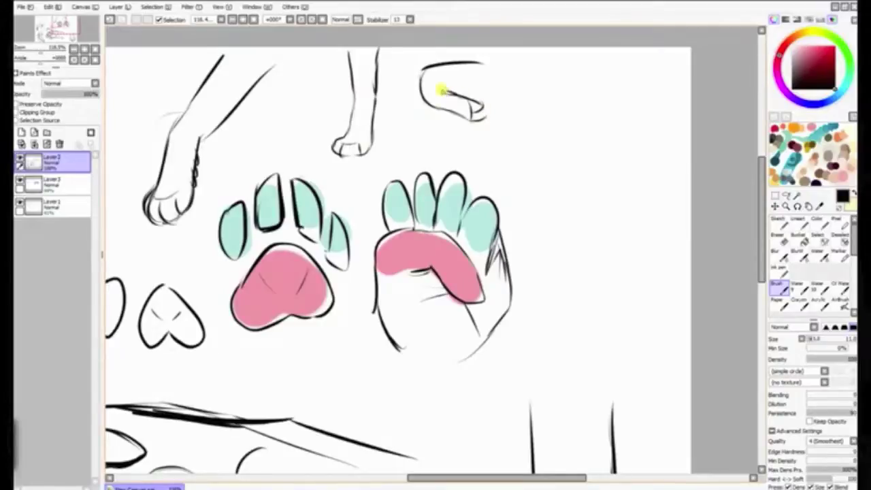
pyautogui.moveTo(437, 88); pyautogui.dragTo(514, 80)
pyautogui.moveTo(462, 62); pyautogui.dragTo(508, 63)
pyautogui.moveTo(480, 88)
pyautogui.mouseDown()
pyautogui.moveTo(466, 85)
pyautogui.moveTo(521, 101)
pyautogui.moveTo(542, 86)
pyautogui.mouseUp()
pyautogui.moveTo(503, 60)
pyautogui.mouseDown()
pyautogui.moveTo(529, 55)
pyautogui.moveTo(542, 87)
pyautogui.mouseUp()
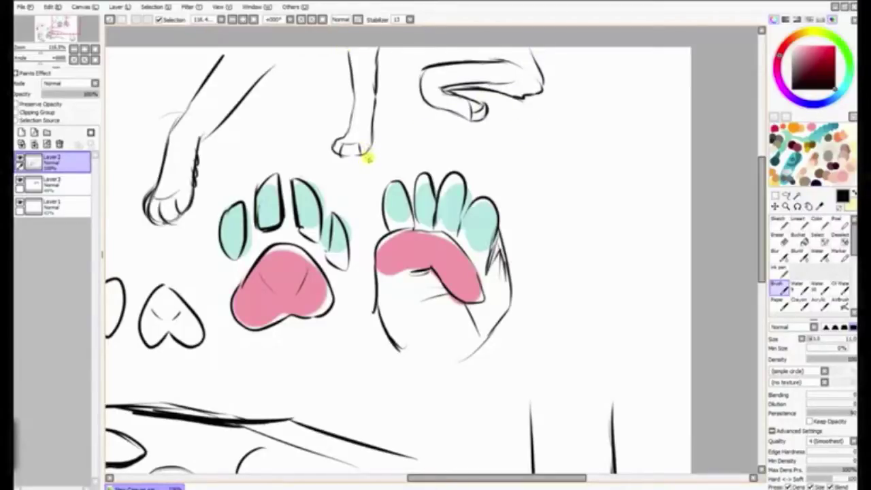
pyautogui.moveTo(573, 55)
pyautogui.mouseDown()
pyautogui.moveTo(608, 105)
pyautogui.moveTo(563, 133)
pyautogui.moveTo(615, 129)
pyautogui.moveTo(615, 77)
pyautogui.moveTo(575, 54)
pyautogui.moveTo(605, 100)
pyautogui.moveTo(553, 52)
pyautogui.mouseUp()
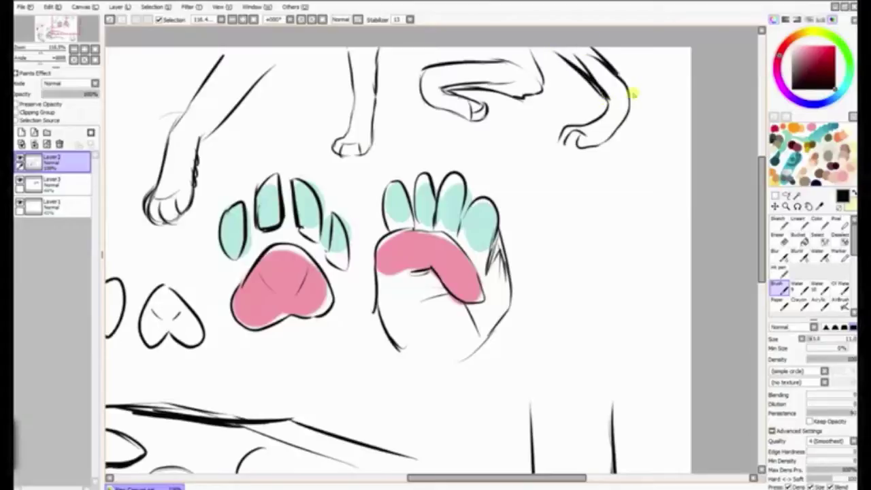
pyautogui.click(779, 237)
pyautogui.moveTo(612, 102)
pyautogui.mouseDown()
pyautogui.moveTo(577, 64)
pyautogui.moveTo(612, 95)
pyautogui.mouseUp()
pyautogui.moveTo(616, 139); pyautogui.dragTo(571, 136)
# - Draw an S-curved leg running down into a small paw in the empty area beside the coloured hand
pyautogui.click(778, 285)
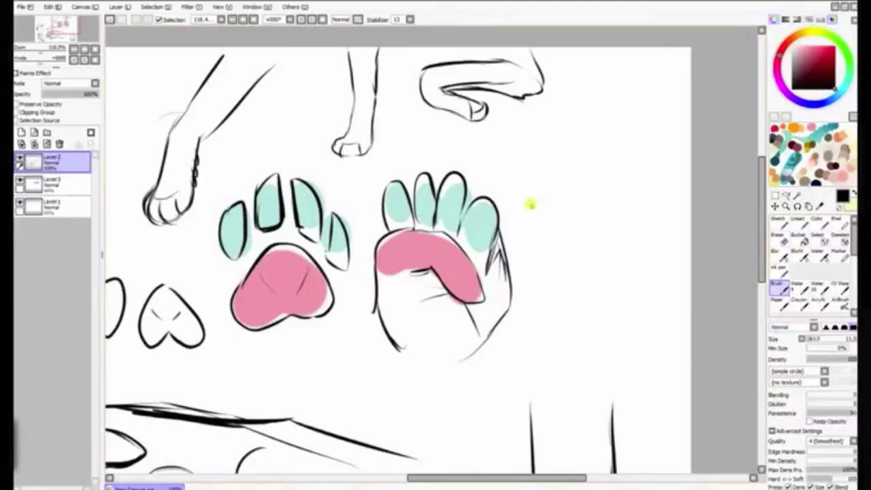
pyautogui.moveTo(66, 32); pyautogui.dragTo(40, 49)
pyautogui.moveTo(43, 27); pyautogui.dragTo(57, 27)
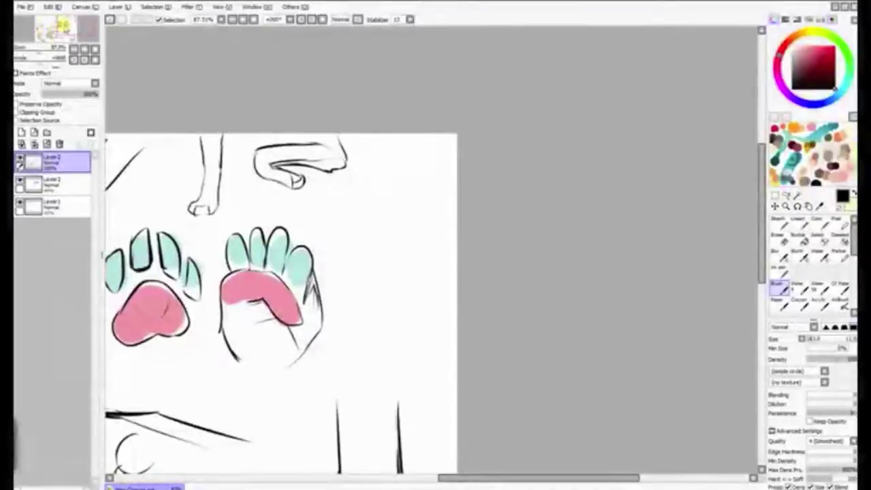
pyautogui.moveTo(62, 28); pyautogui.dragTo(58, 32)
pyautogui.moveTo(439, 104)
pyautogui.mouseDown()
pyautogui.moveTo(431, 144)
pyautogui.moveTo(451, 175)
pyautogui.mouseUp()
pyautogui.moveTo(476, 110); pyautogui.dragTo(444, 232)
pyautogui.moveTo(463, 163)
pyautogui.mouseDown()
pyautogui.moveTo(473, 191)
pyautogui.moveTo(461, 220)
pyautogui.moveTo(450, 178)
pyautogui.moveTo(446, 218)
pyautogui.moveTo(431, 225)
pyautogui.moveTo(459, 229)
pyautogui.mouseUp()
# - Draw a trapezoid foot block with a toe line and slanted leg lines below the curved leg, and darken that leg's toe
pyautogui.moveTo(468, 269)
pyautogui.mouseDown()
pyautogui.moveTo(431, 270)
pyautogui.moveTo(411, 298)
pyautogui.moveTo(473, 300)
pyautogui.moveTo(483, 266)
pyautogui.moveTo(497, 298)
pyautogui.moveTo(451, 292)
pyautogui.mouseUp()
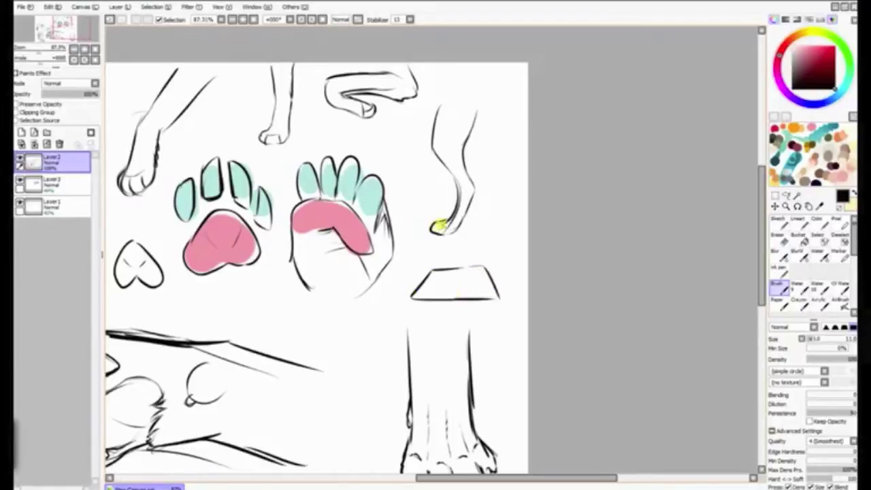
pyautogui.moveTo(439, 227); pyautogui.dragTo(438, 234)
pyautogui.moveTo(443, 277); pyautogui.dragTo(424, 297)
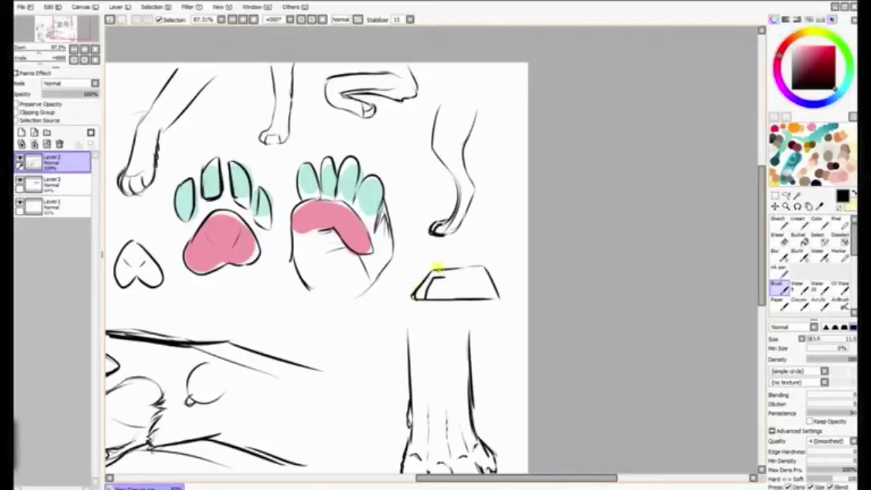
pyautogui.moveTo(458, 268); pyautogui.dragTo(479, 230)
pyautogui.moveTo(487, 298); pyautogui.dragTo(512, 238)
pyautogui.moveTo(488, 292); pyautogui.dragTo(515, 222)
pyautogui.moveTo(467, 262); pyautogui.dragTo(486, 201)
pyautogui.moveTo(61, 25); pyautogui.dragTo(38, 48)
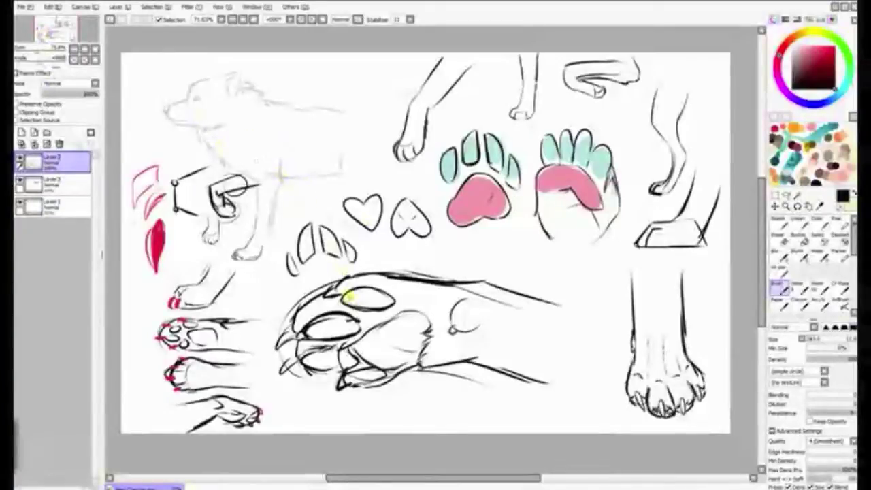
pyautogui.moveTo(57, 36); pyautogui.dragTo(56, 35)
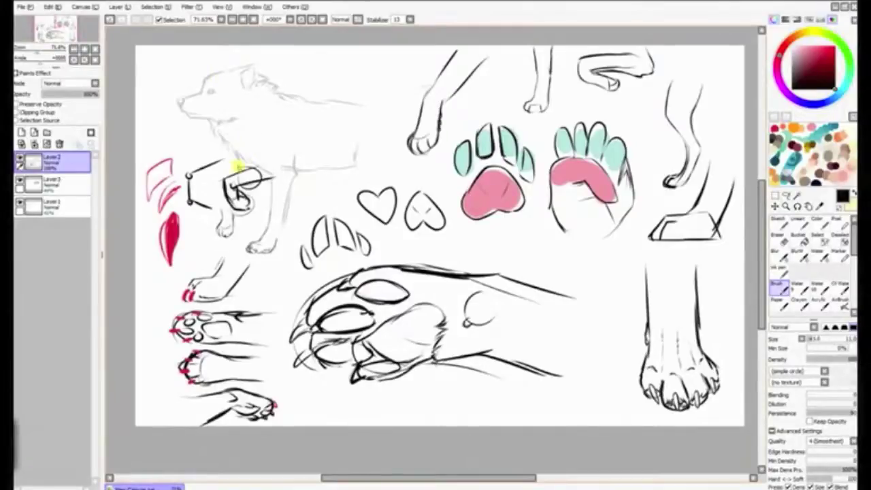